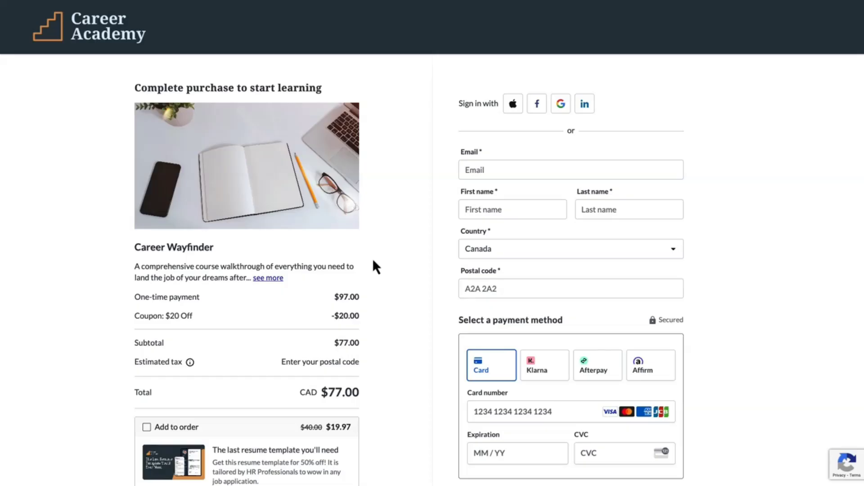
- Review the Career Wayfinder checkout page and mark the Dress for Success order as a gift
scroll(373, 260, "down", 4)
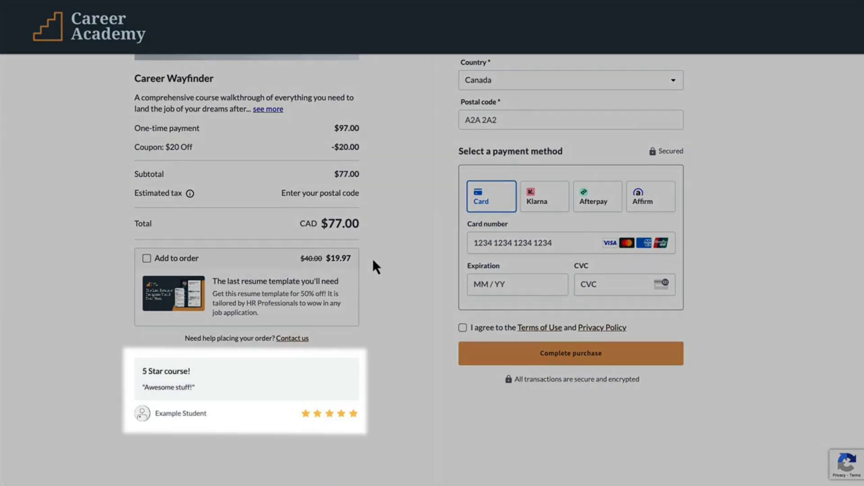
scroll(373, 261, "up", 4)
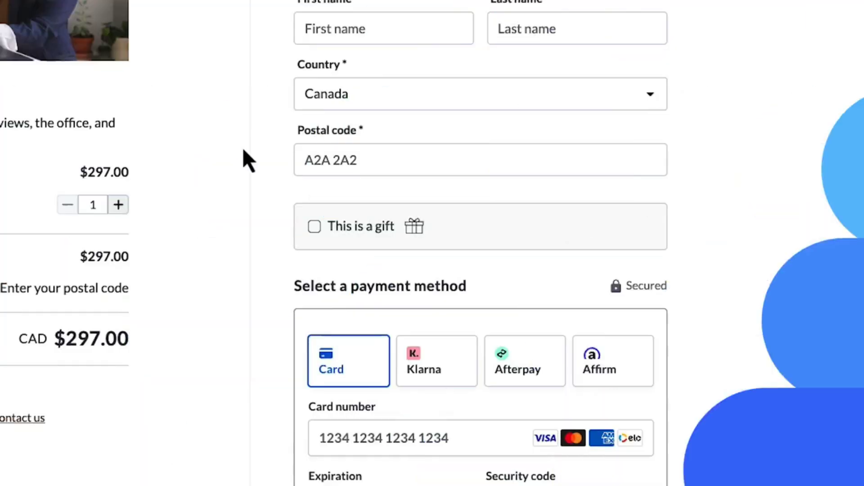
left_click(315, 226)
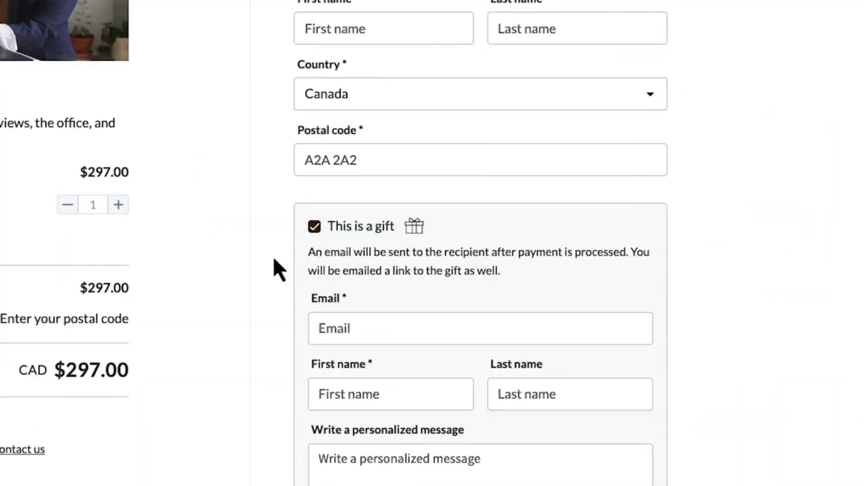
scroll(276, 268, "down", 3)
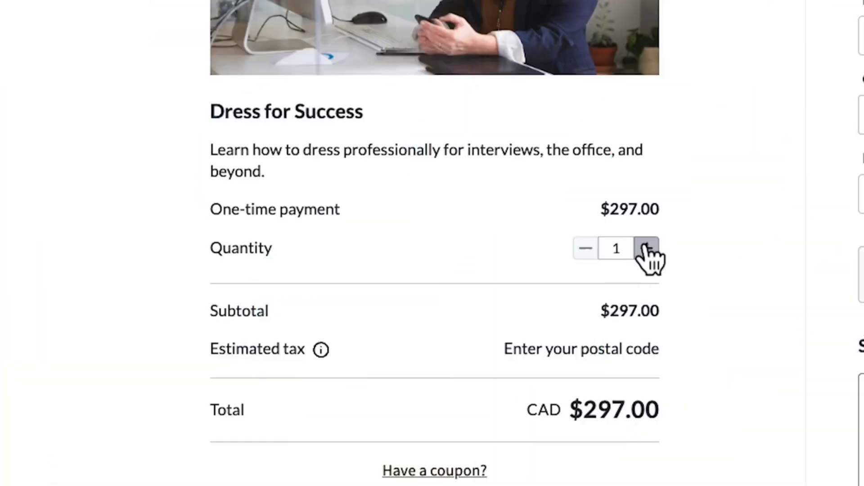
- Increase the quantity of the Dress for Success course on its checkout page
left_click(647, 249)
left_click(647, 249)
left_click(647, 248)
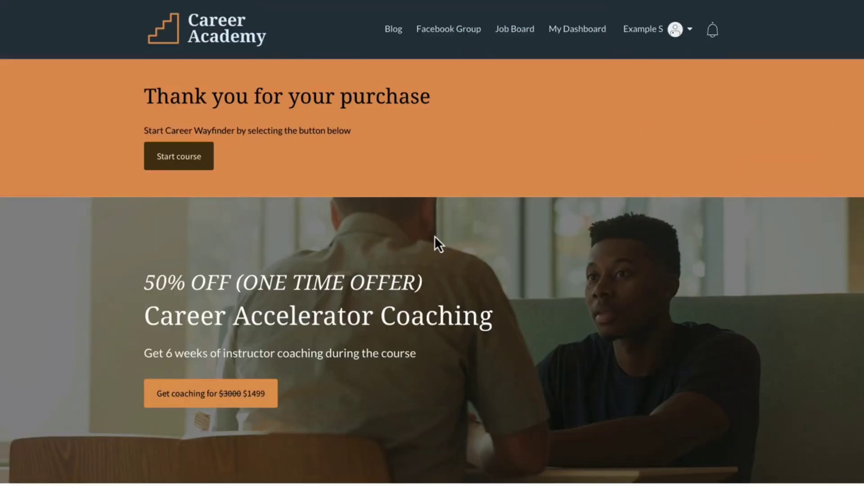
- Review the Career Accelerator Coaching offer on the thank-you page and start the Career Wayfinder course
scroll(435, 243, "down", 8)
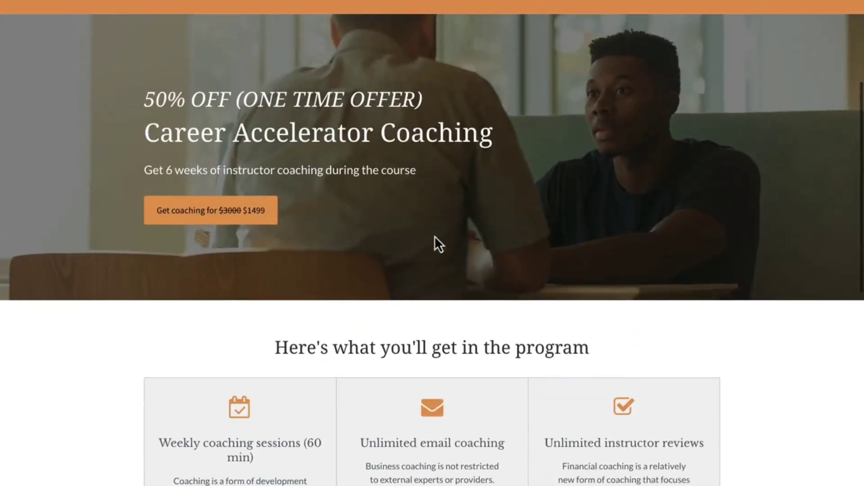
scroll(435, 237, "down", 1)
scroll(435, 237, "up", 9)
left_click(186, 162)
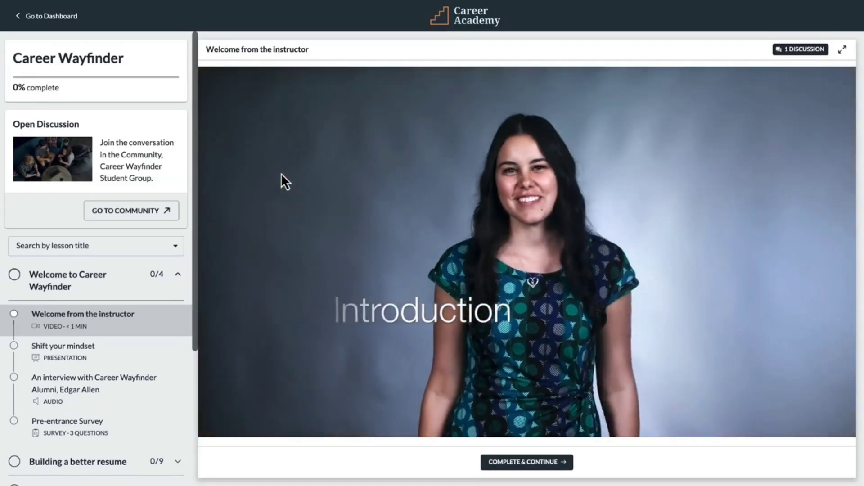
- View the Shift your mindset presentation and the alumni interview audio lesson in the first chapter
left_click(147, 352)
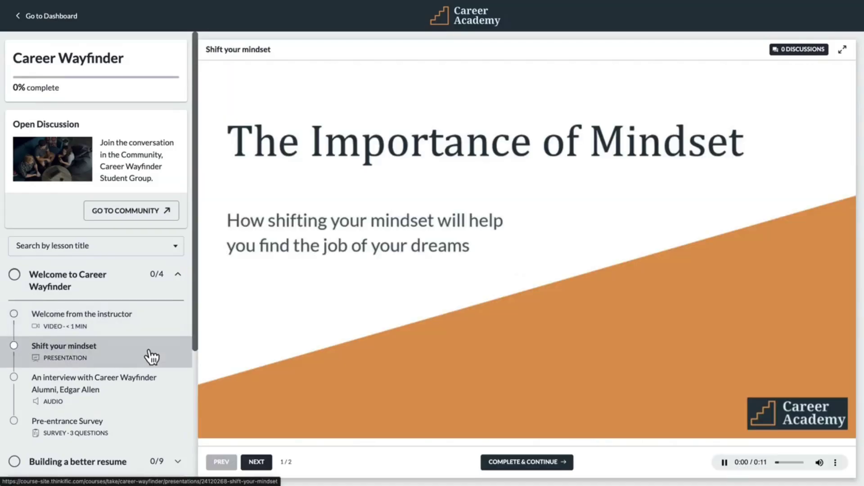
left_click(140, 382)
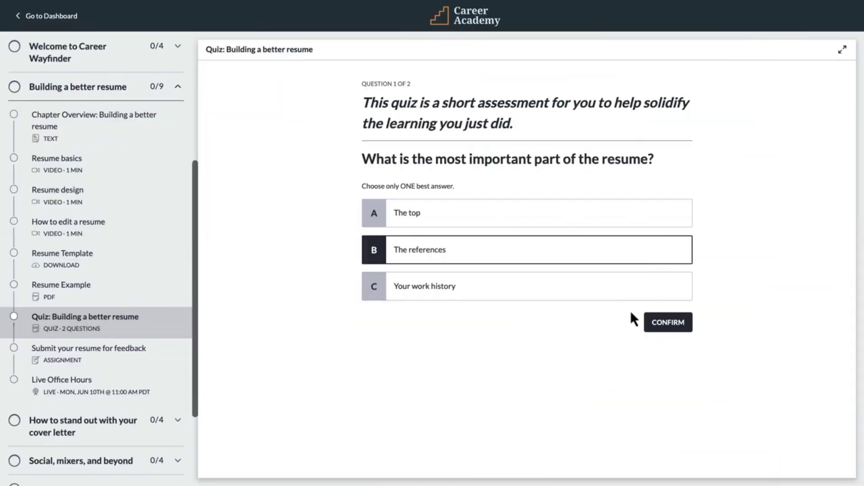
- Answer the resume quiz's first question with "Your work history" and open the Live Office Hours lesson
left_click(630, 288)
left_click(662, 324)
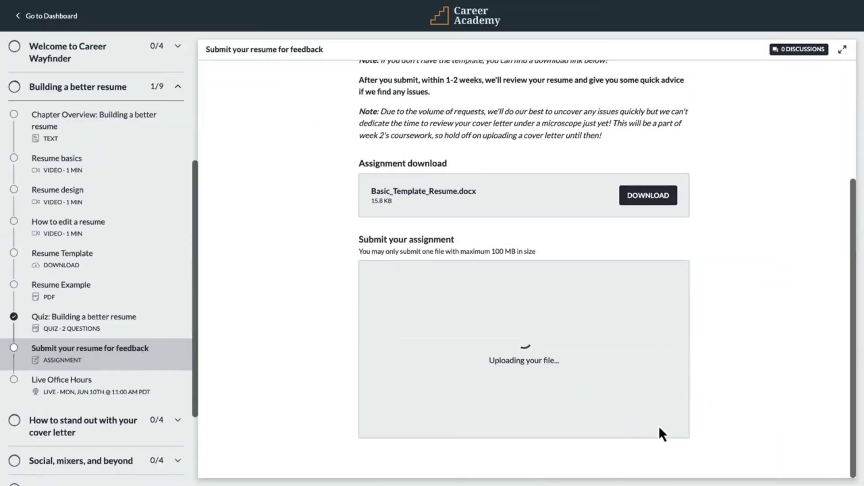
left_click(135, 389)
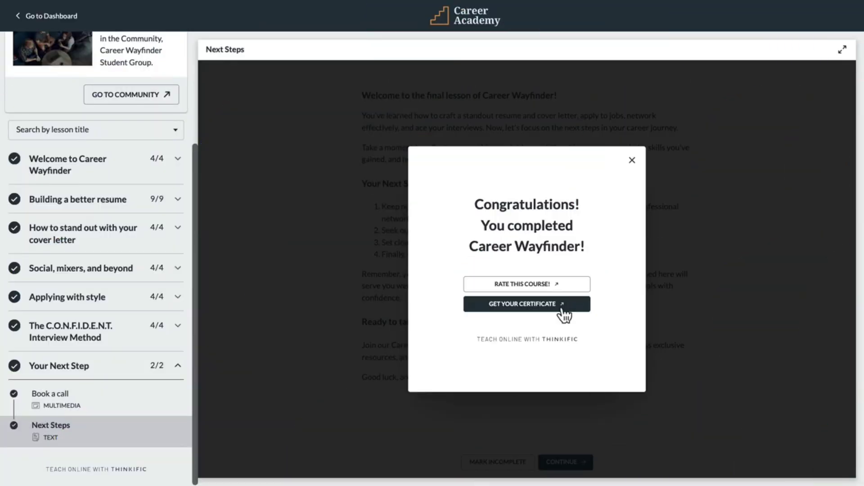
- Get the Career Wayfinder completion certificate and look through the courses included in the subscription bundle
left_click(561, 311)
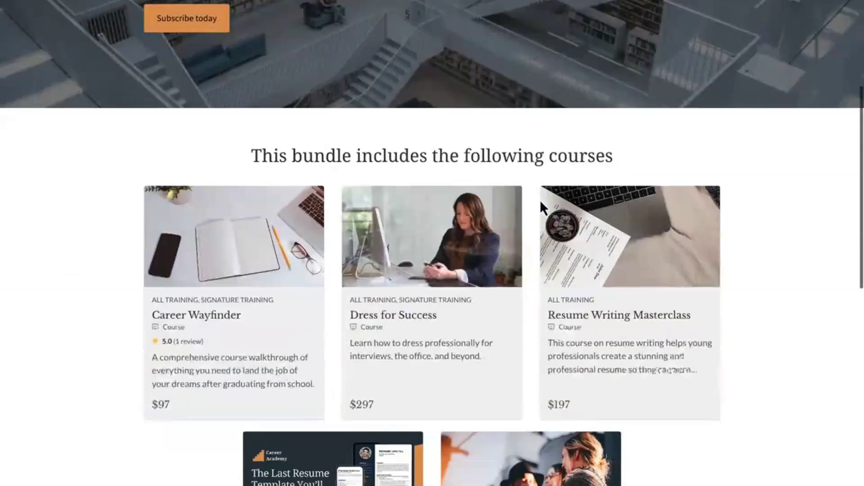
scroll(539, 199, "down", 9)
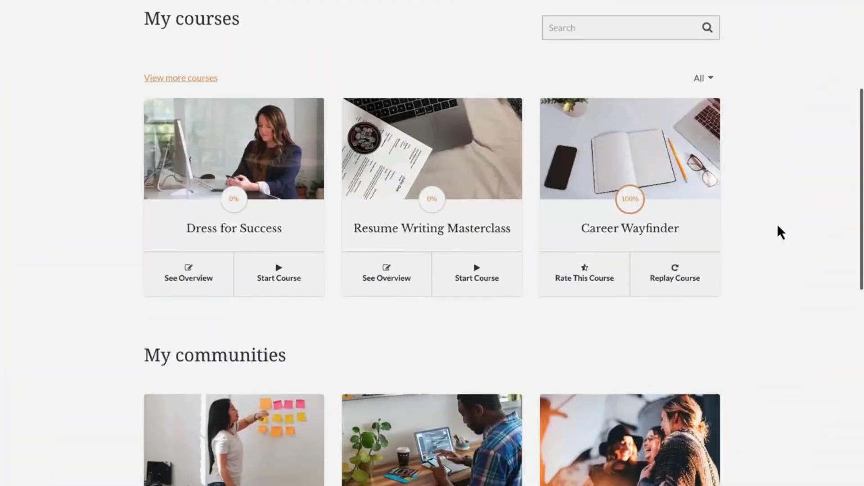
- Open the Ladder-climbers Mastermind community from the student dashboard and look through its home page
scroll(780, 232, "down", 4)
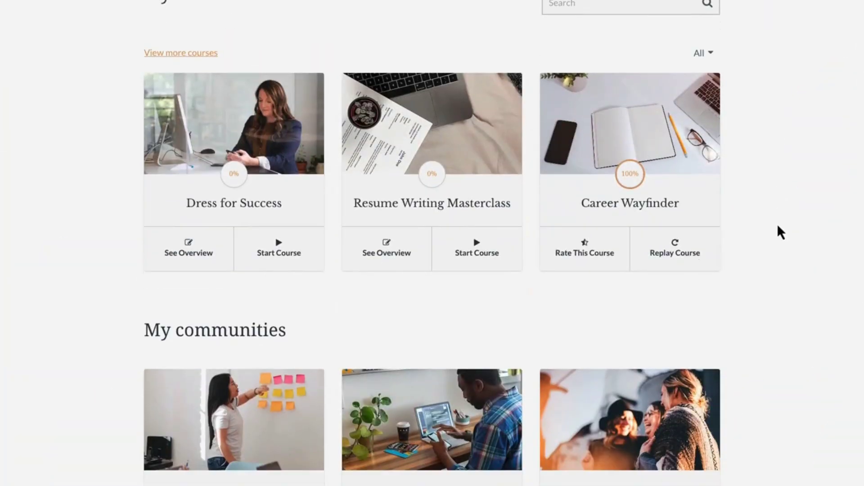
left_click(695, 402)
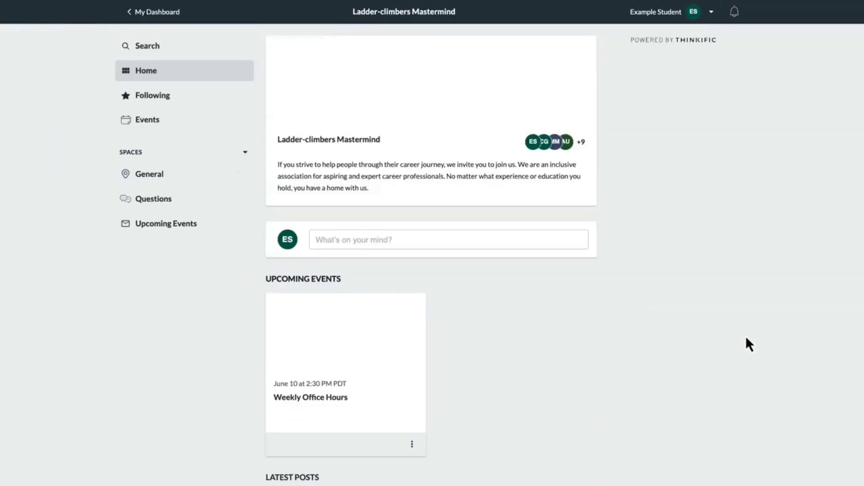
scroll(746, 340, "down", 10)
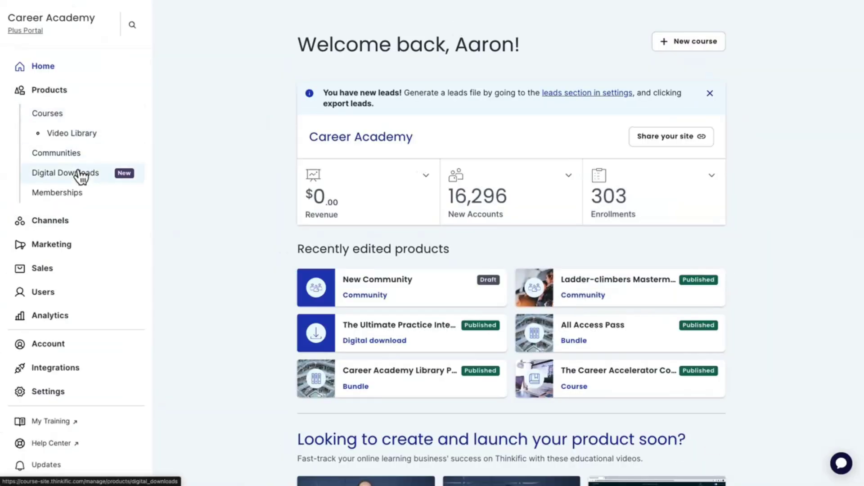
- Create a new digital download product named "The last resume template you'll ever need"
left_click(88, 174)
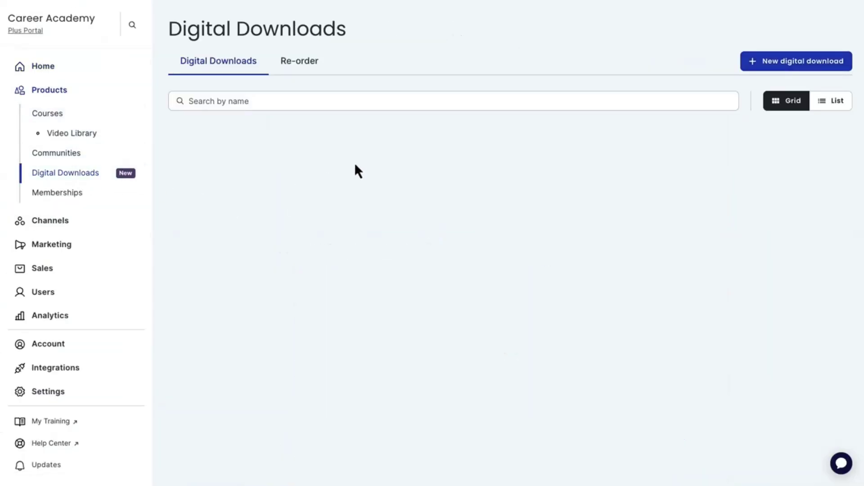
left_click(776, 72)
type("The last resume template you'll ever need")
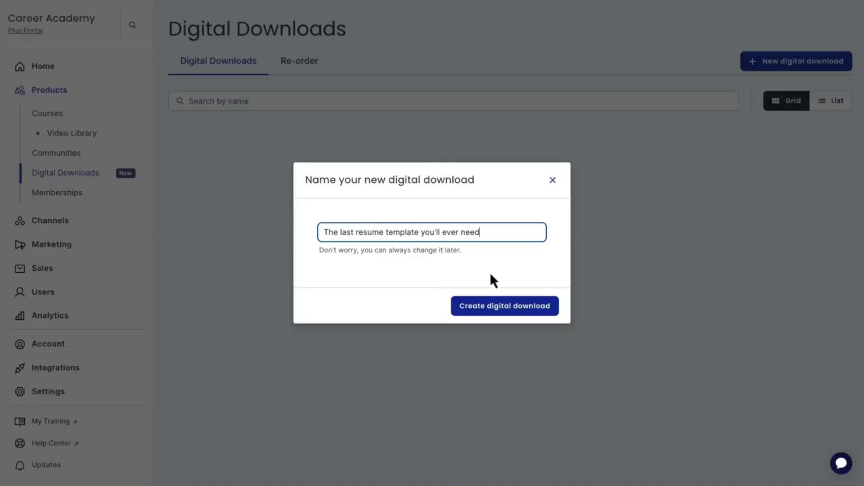
left_click(500, 305)
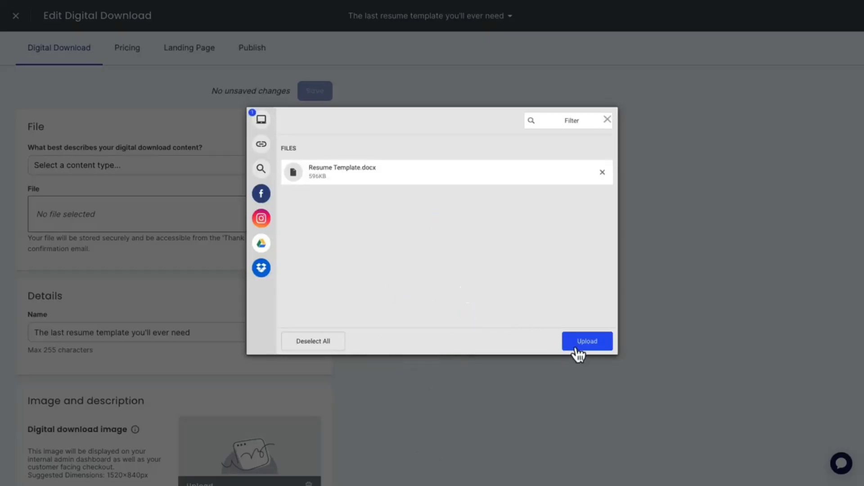
- Upload Resume Template.docx as the digital download's file and add the resume template graphic as its product image
left_click(577, 348)
scroll(81, 324, "down", 4)
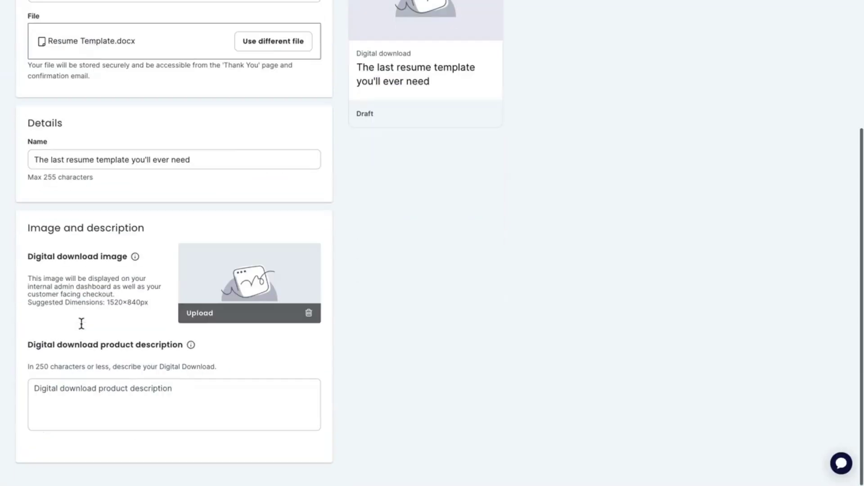
left_click(211, 324)
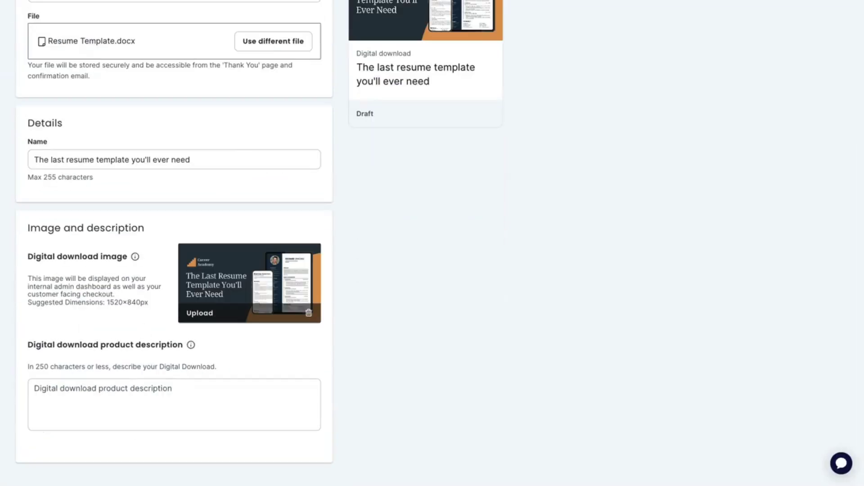
- Write a product description beginning "Get ready to land your dream job with The Last Resume Template You'll Ever Need" and save the product
left_click(259, 390)
type("Get ready to land your dream job with The Last Resume Template You'll Ever Need. Designed specifically for recent university grads, this template is your ticket to standing out in a competitive job market.")
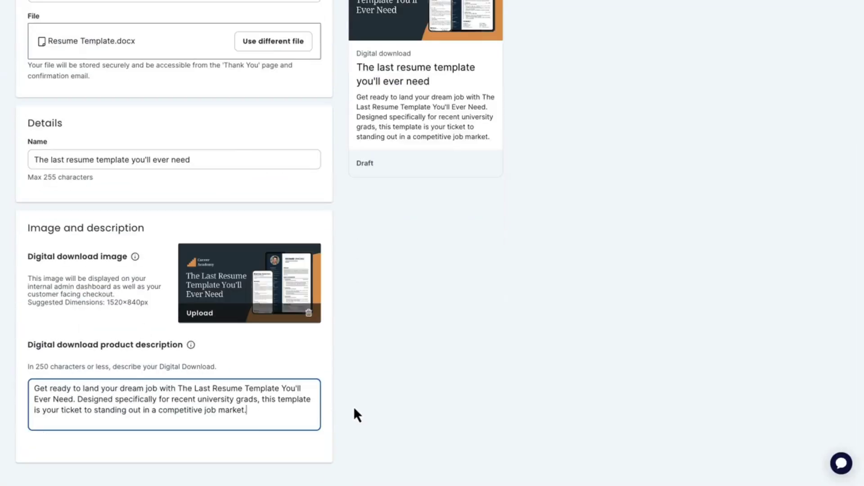
left_click(353, 406)
scroll(353, 406, "up", 4)
left_click(315, 91)
- Start customizing the landing page with AI Magic, giving the audience as "Recent college and university grads looking to get into the job market"
left_click(135, 53)
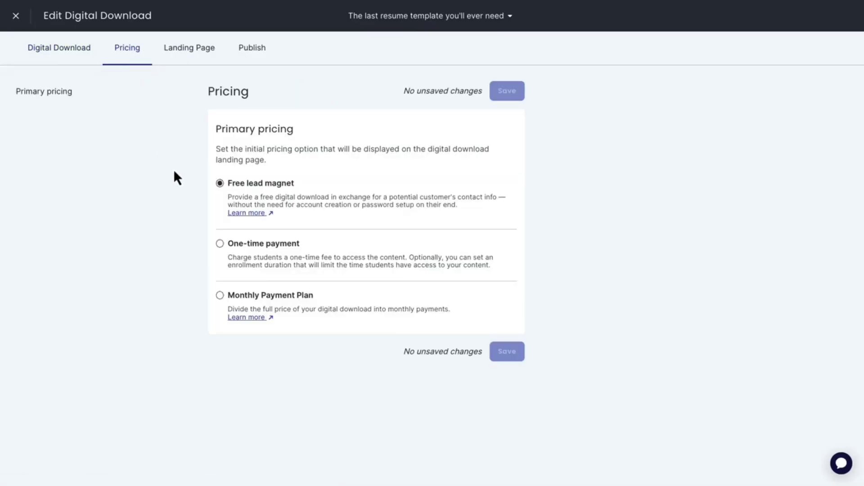
left_click(188, 51)
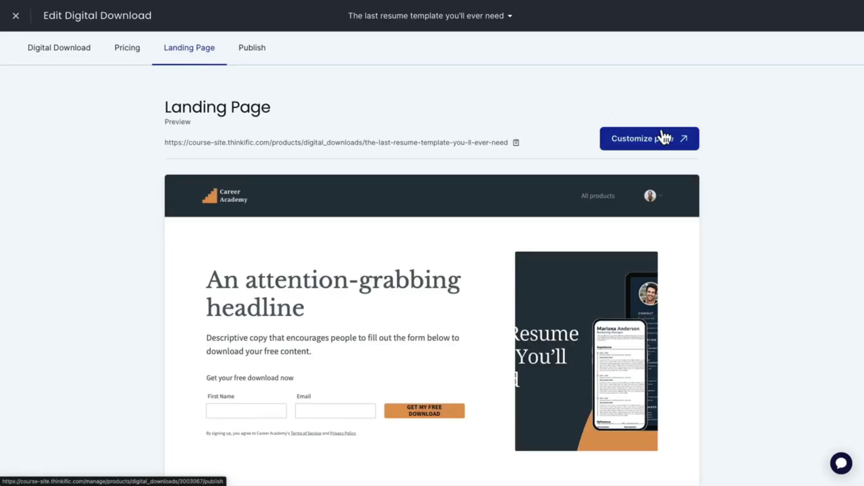
left_click(687, 141)
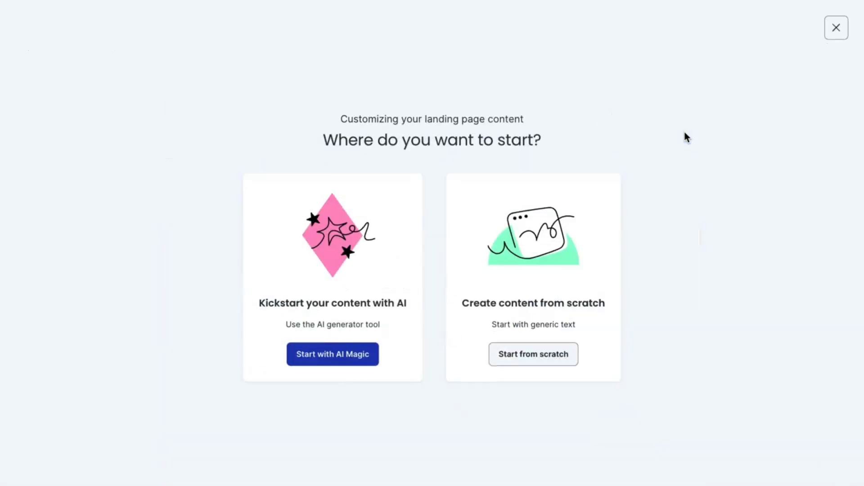
left_click(356, 363)
type("Recent college and university grads looking to get into the job market")
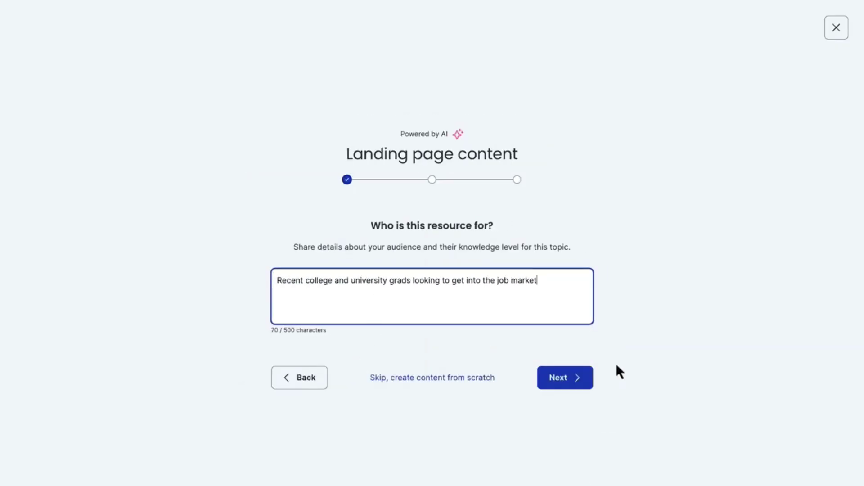
left_click(579, 383)
- Describe the problem of grads going through a ton of resume templates and the benefit of easily creating professional resumes, and generate the page
type("College grads go through a ton of resume templates looking for a profess")
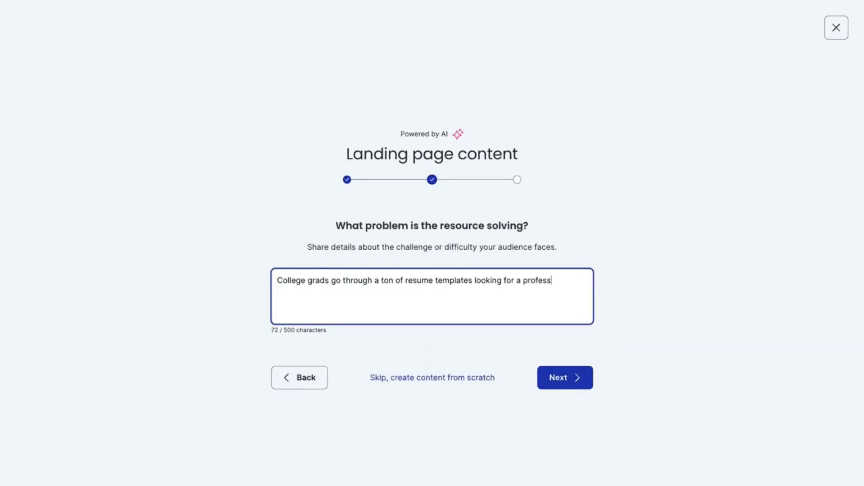
left_click(575, 381)
type("College grads can easily create and offer professional resumes with the right info on it to get a job fast.")
left_click(564, 377)
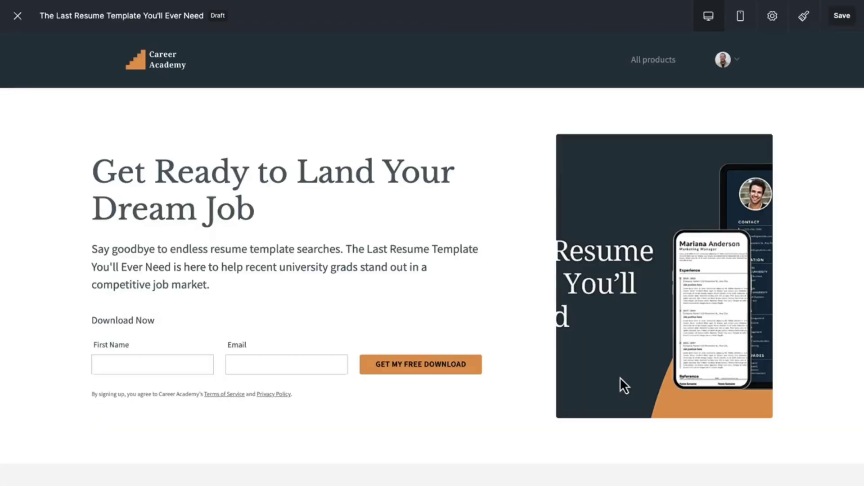
- Regenerate a shorter banner title with the AI Text Generator and apply the alternative "Your Dream Job Awaits"
left_click(304, 203)
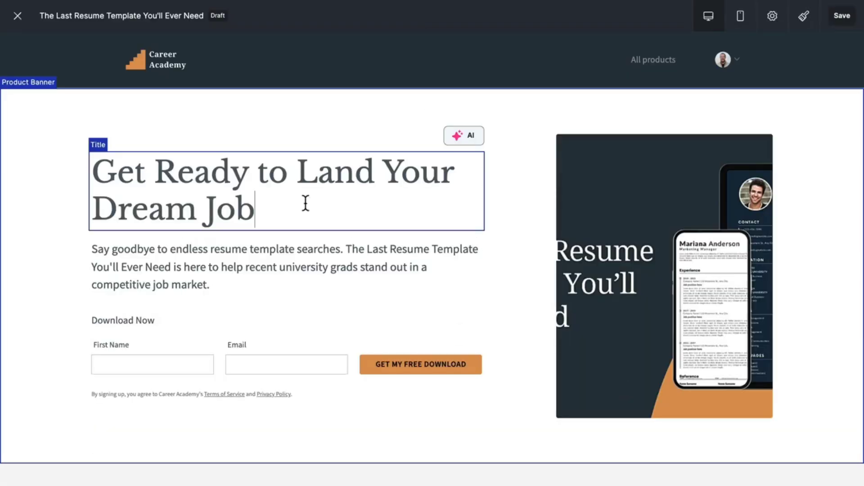
key("ctrl+a")
left_click(460, 144)
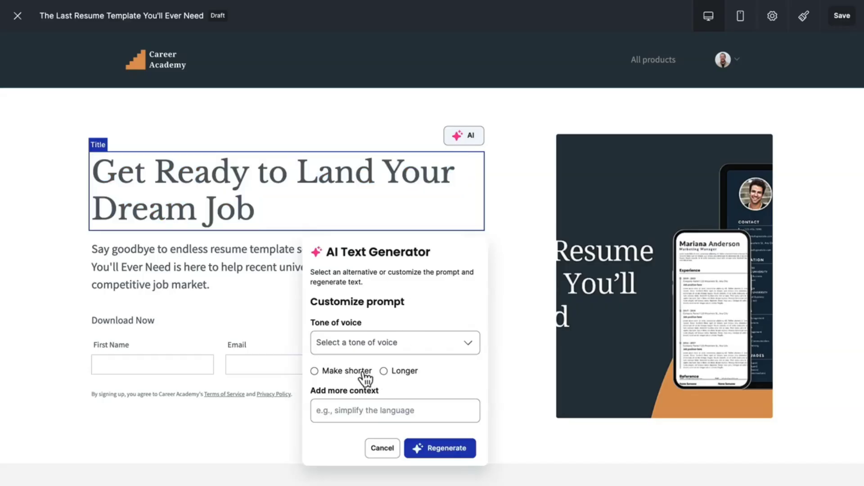
left_click(364, 378)
left_click(433, 449)
left_click(430, 365)
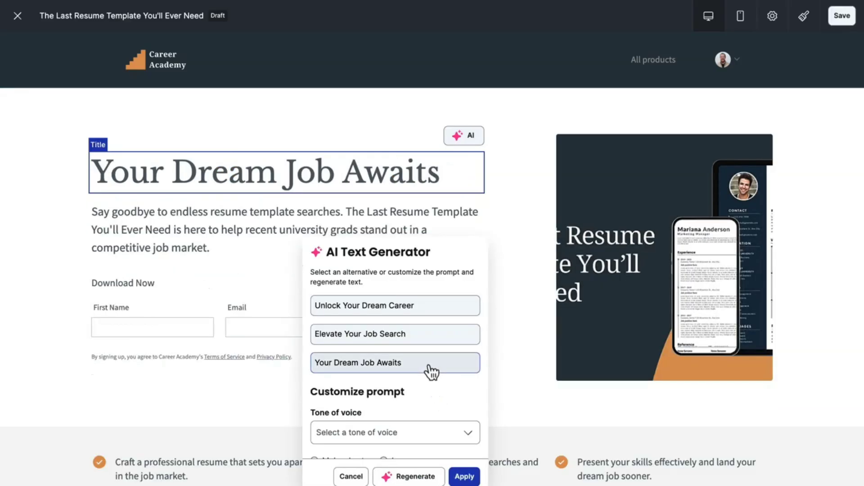
left_click(465, 475)
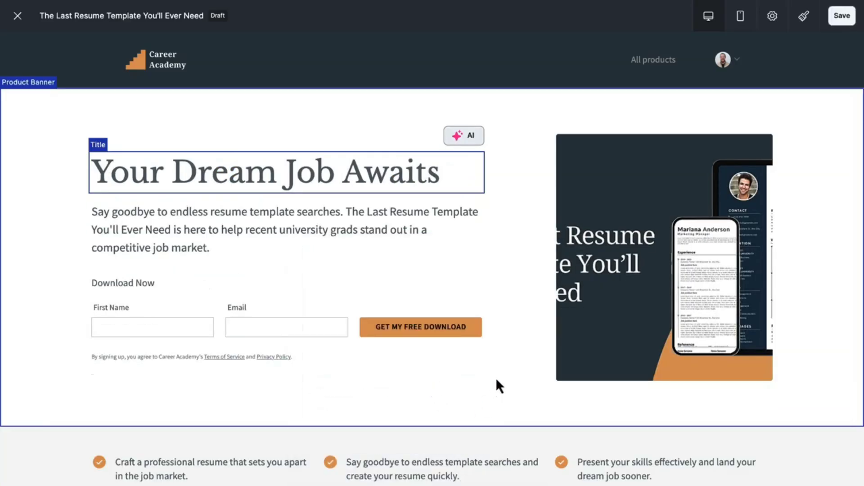
- Replace the banner's hero image with the resume mockup showing a tablet and a purple phone screen
left_click(595, 295)
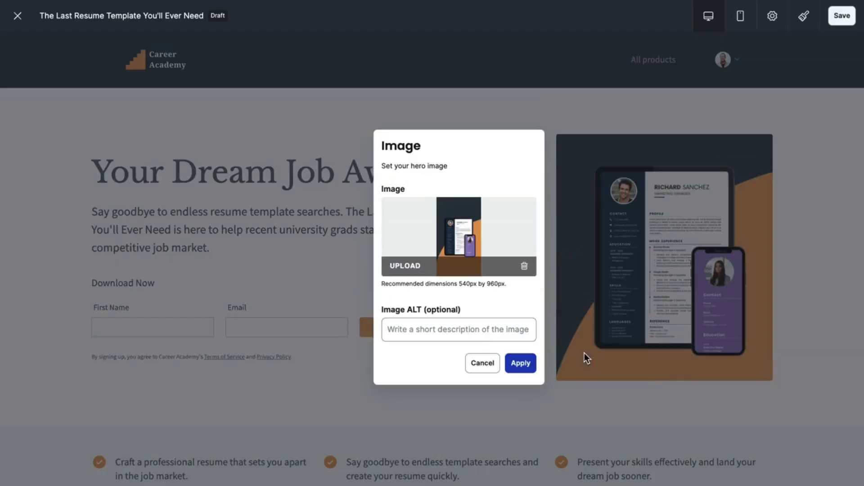
left_click(521, 363)
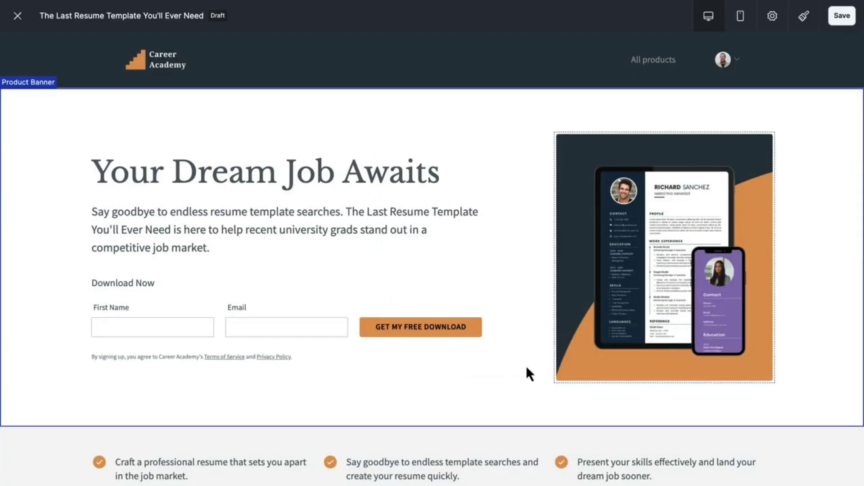
- Change the primary button's brand styles to a red D0021B background with white text
left_click(804, 16)
left_click(782, 135)
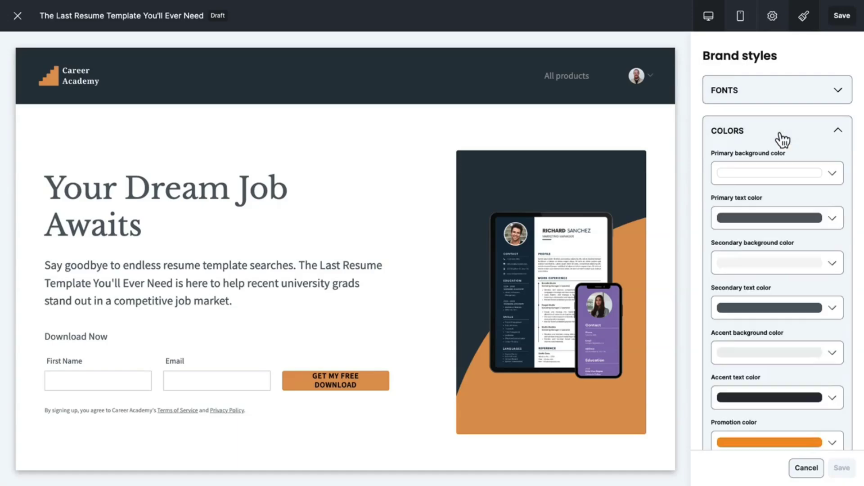
scroll(782, 140, "down", 6)
left_click(766, 342)
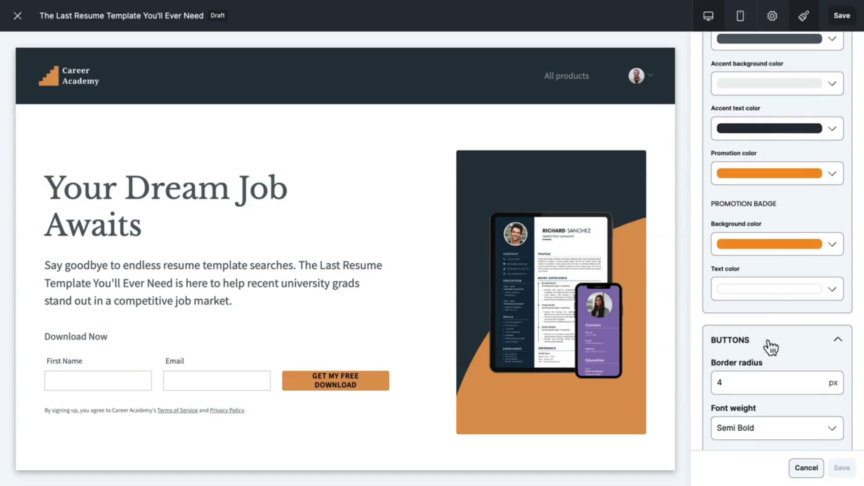
scroll(768, 342, "down", 5)
left_click(783, 170)
left_click(720, 302)
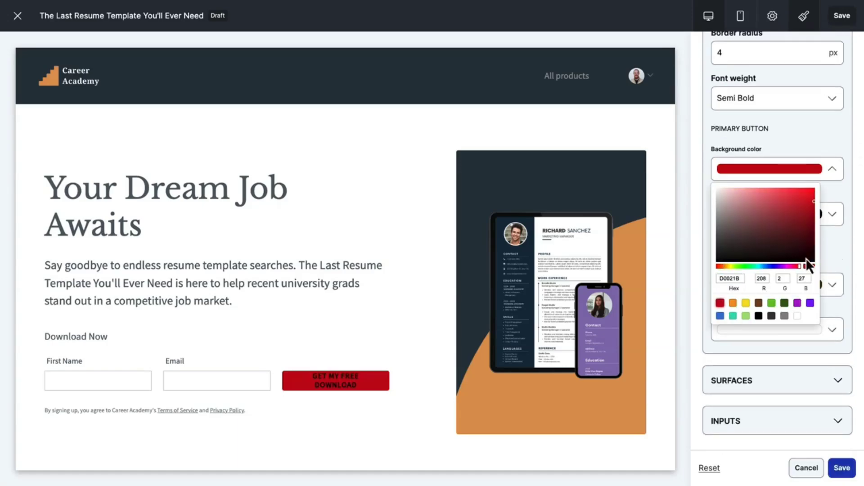
left_click(833, 214)
left_click(797, 360)
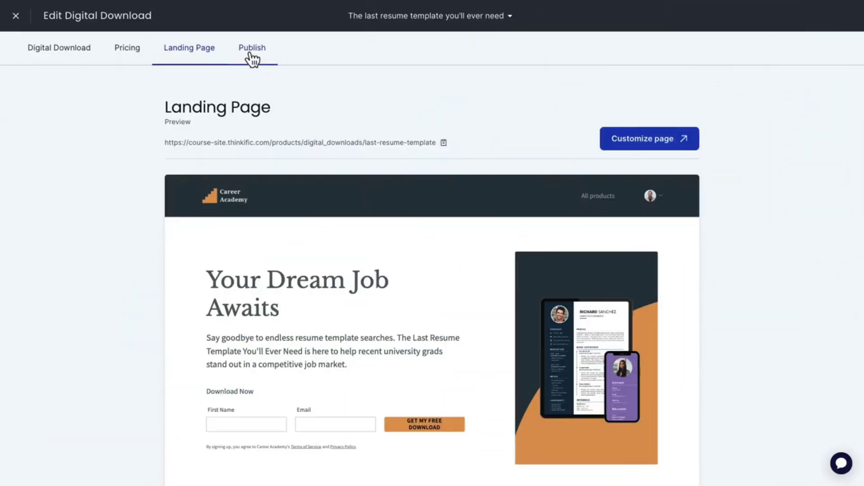
- Set the resume template digital download's status to Published and save it
left_click(251, 49)
left_click(314, 201)
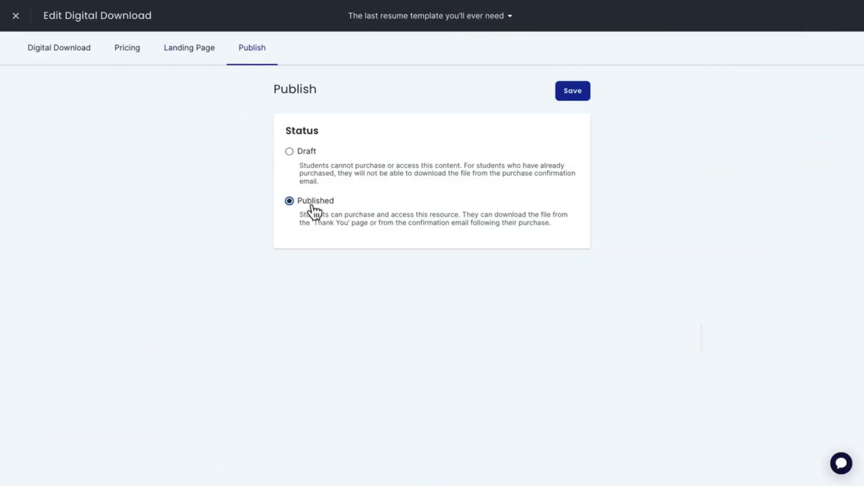
left_click(575, 98)
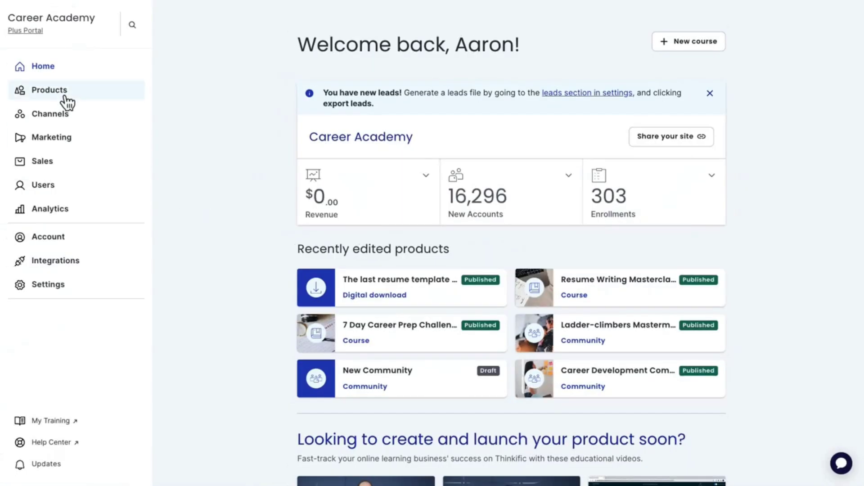
- Create a new course from the Blank template, named "Networking Skills for New Grads", without the AI Outline Generator
left_click(66, 102)
left_click(70, 118)
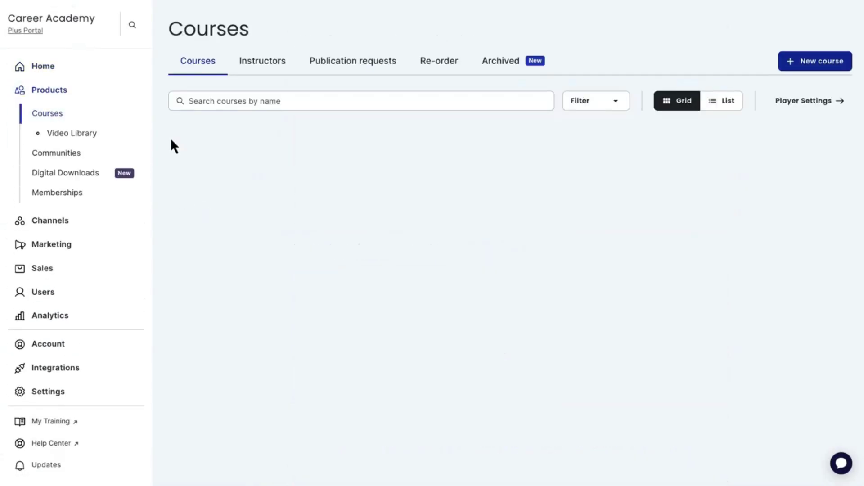
left_click(787, 68)
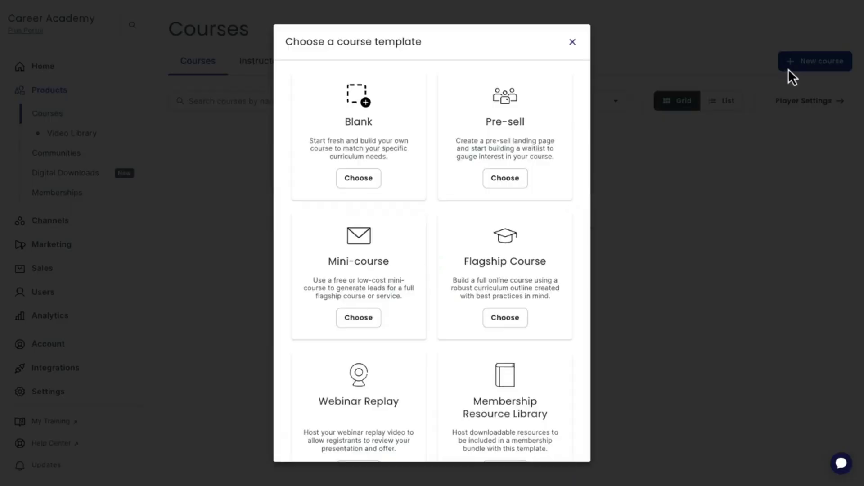
left_click(379, 177)
left_click(379, 209)
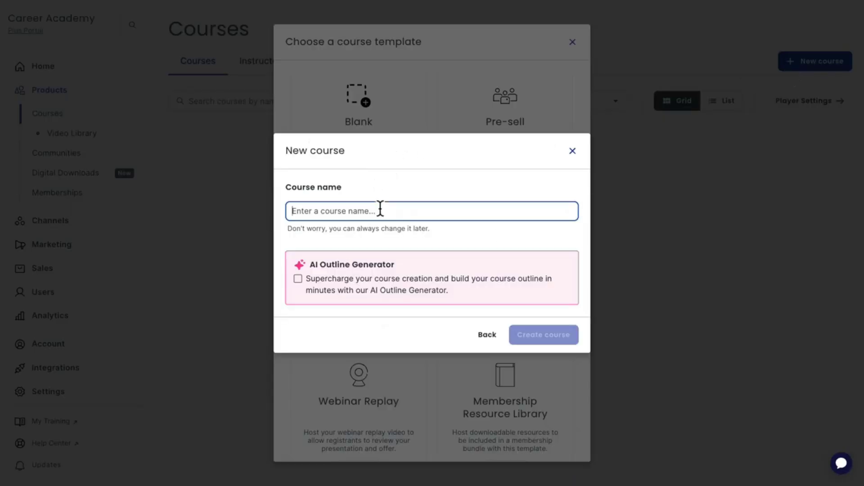
type("Networking Skills for New Grads")
left_click(514, 337)
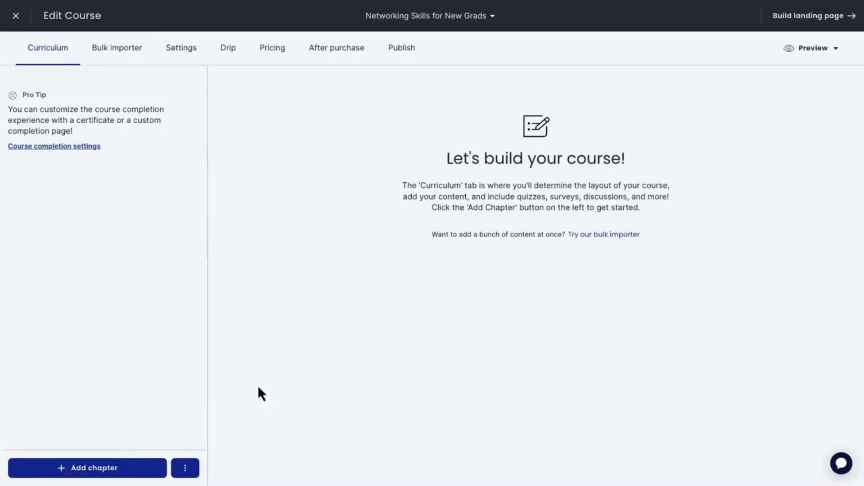
- Add a chapter titled "Welcome to the course!" to the curriculum and save it
left_click(129, 468)
triple_click(346, 162)
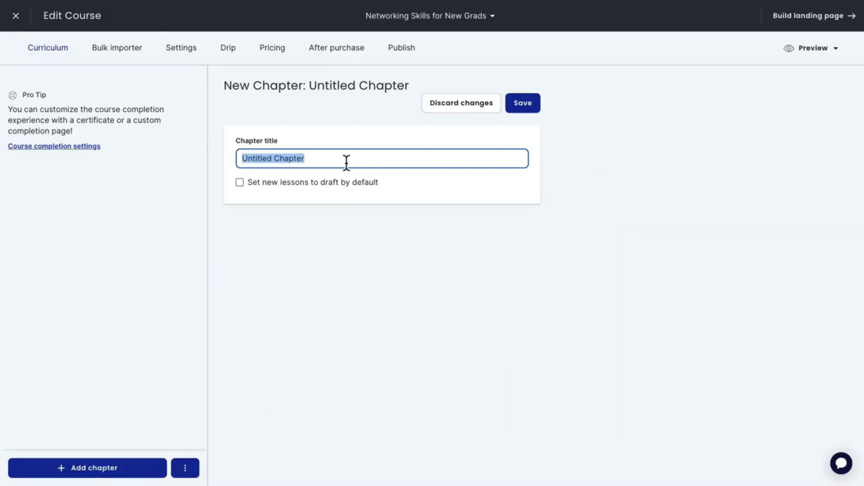
type("Welcome to the course!")
left_click(522, 102)
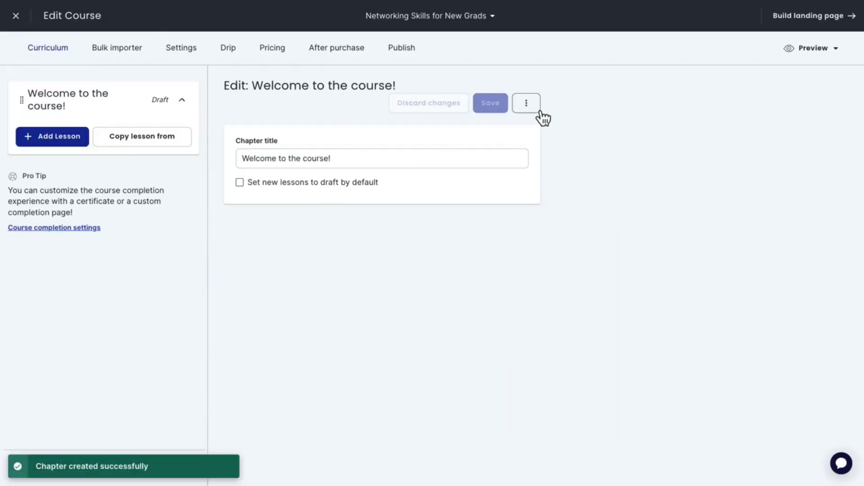
- Add a video lesson titled "Welcome!" to the chapter, using the video file Lesson 2.mp4
left_click(53, 138)
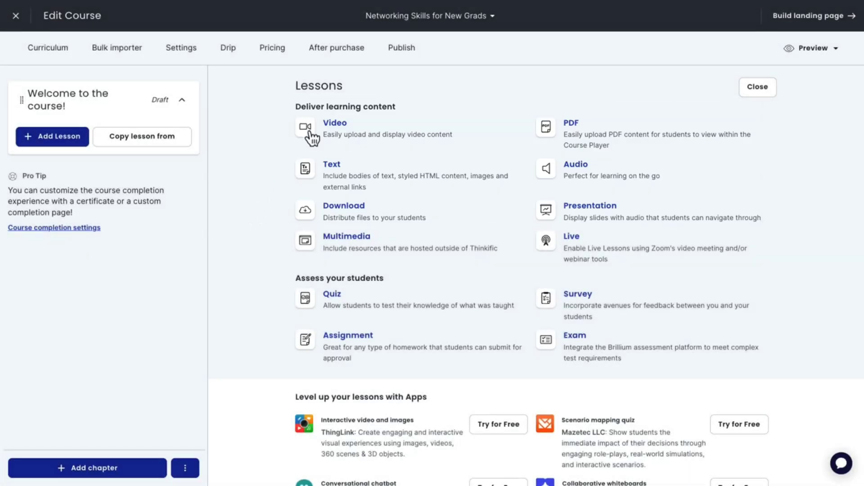
left_click(305, 127)
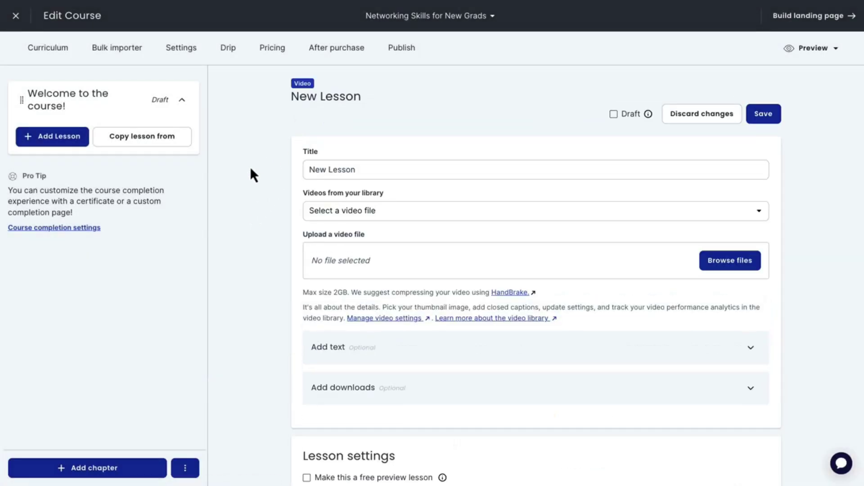
triple_click(336, 171)
type("Welcome!")
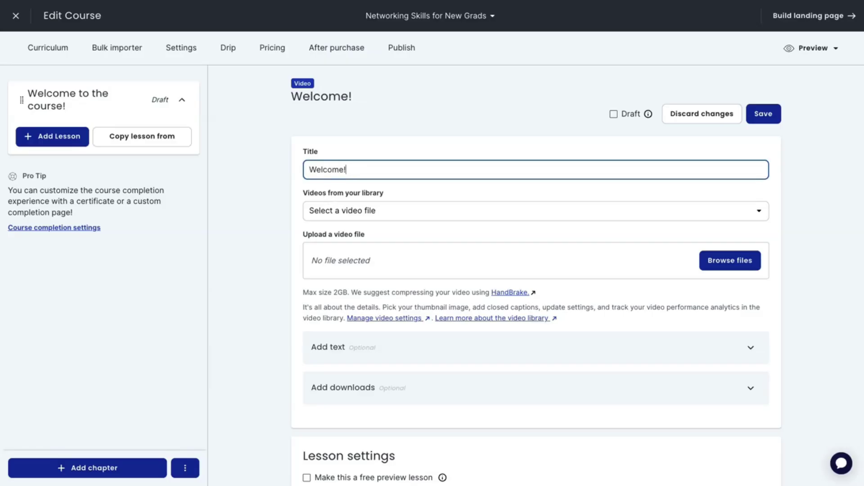
left_click(709, 270)
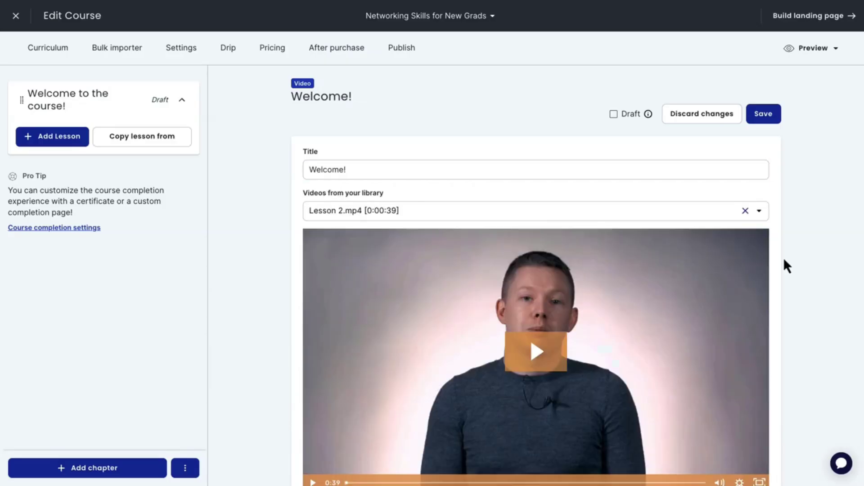
- Add lesson text below the video with the Heading 2 "Welcome to the course!" and the line "Here's what you need to know..."
scroll(784, 257, "down", 2)
scroll(784, 257, "down", 5)
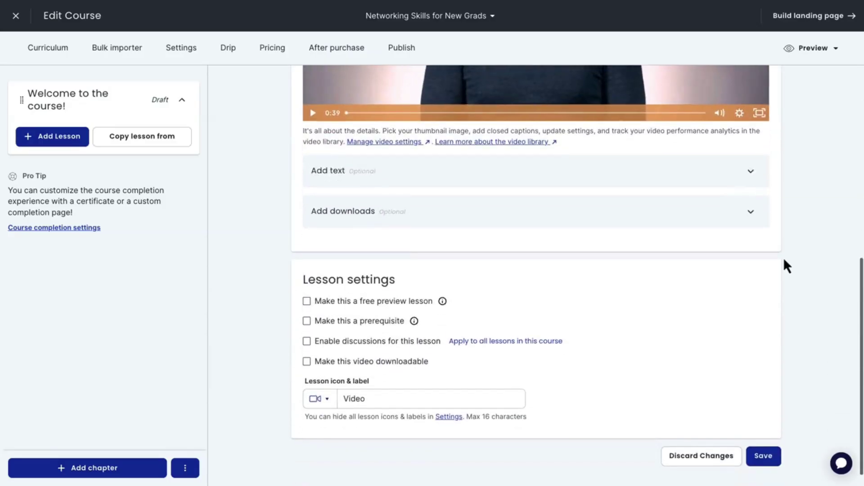
left_click(751, 153)
left_click(328, 190)
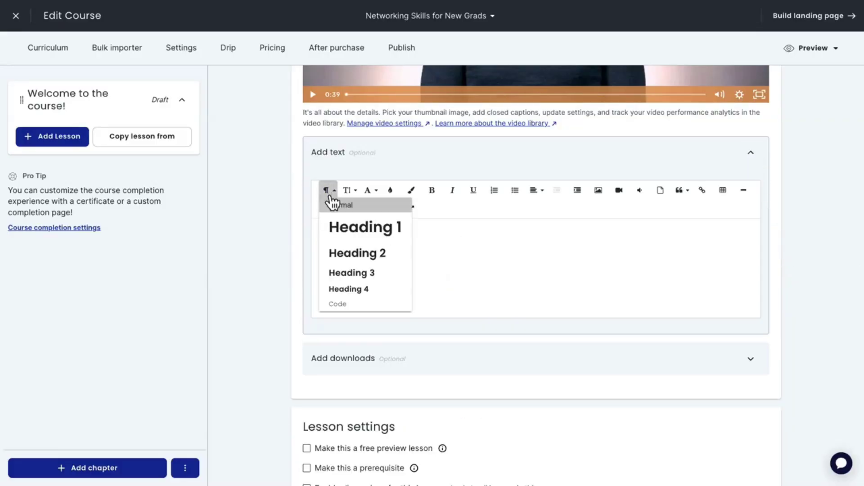
left_click(383, 253)
type("Welcome to the course!")
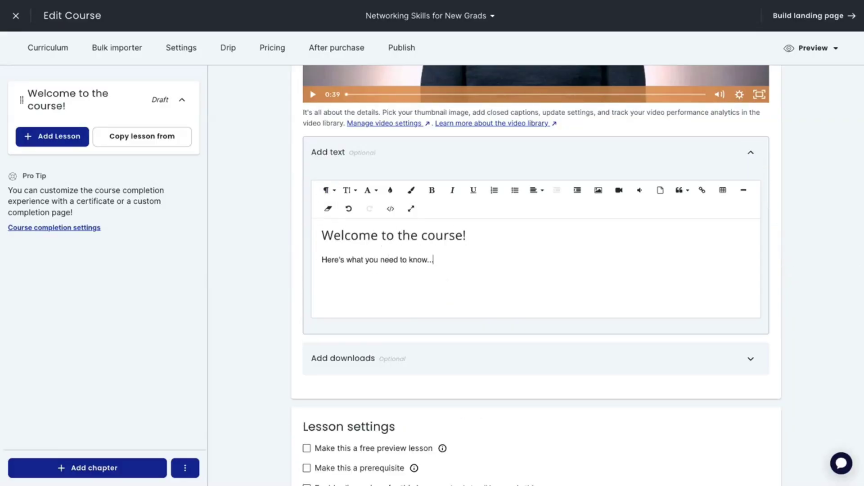
- Attach Workbook.pdf as a download to the Welcome! lesson and save the lesson
left_click(384, 362)
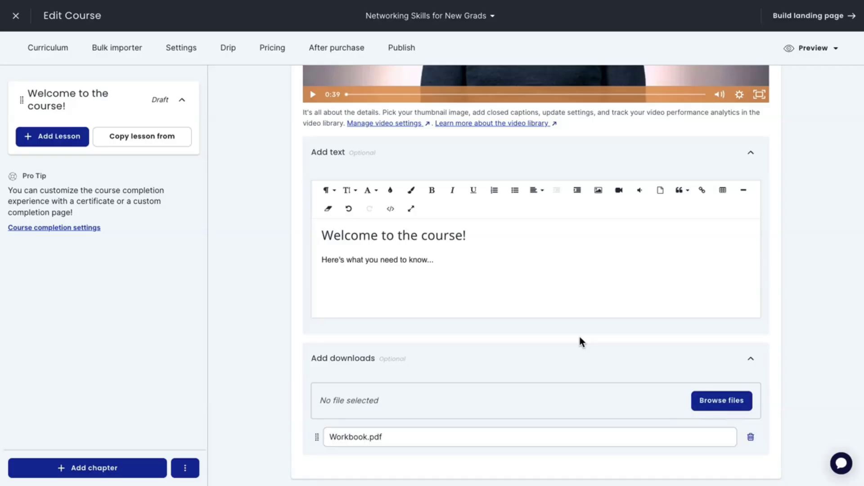
scroll(579, 334, "up", 10)
left_click(764, 113)
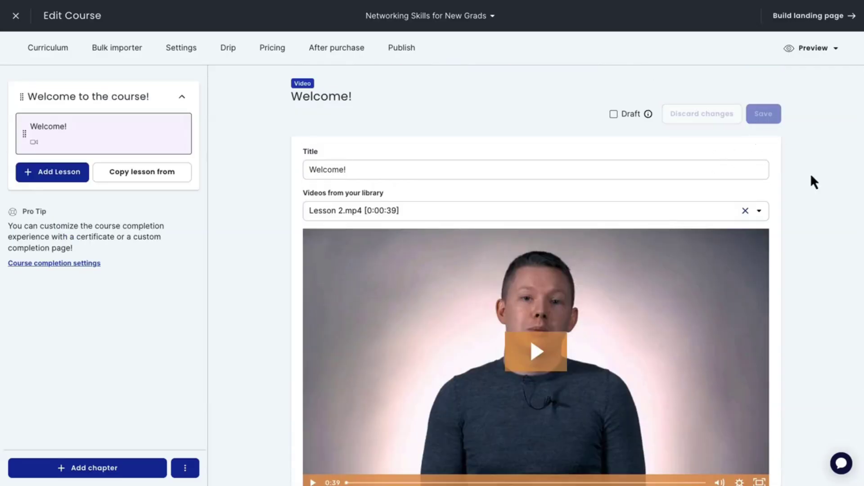
- View the available lesson types, and make the Welcome! lesson a prerequisite in its lesson settings
left_click(70, 175)
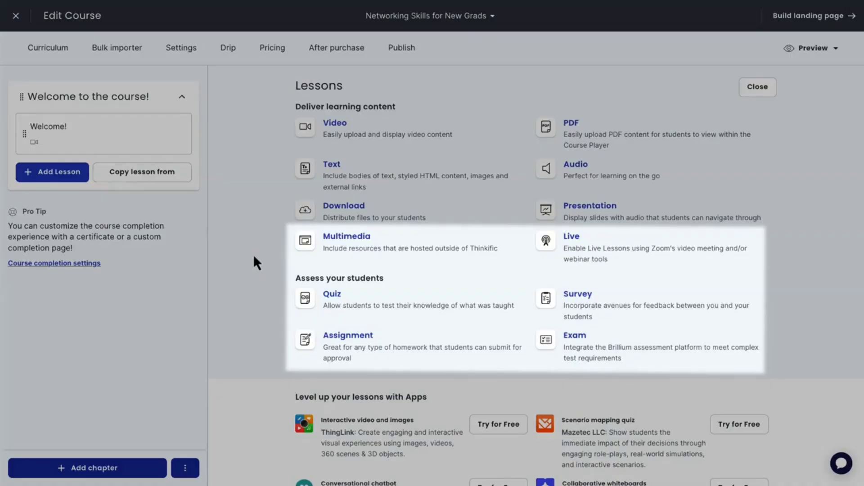
left_click(118, 145)
scroll(263, 288, "down", 9)
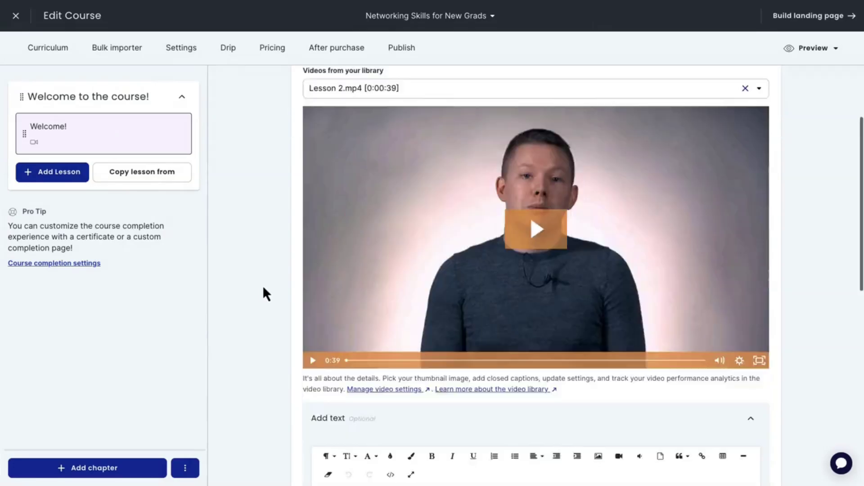
scroll(263, 290, "down", 3)
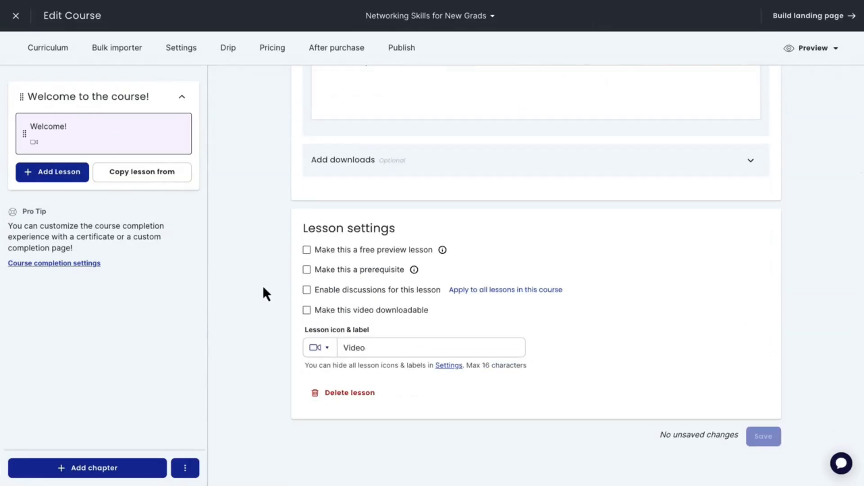
left_click(307, 270)
left_click(307, 302)
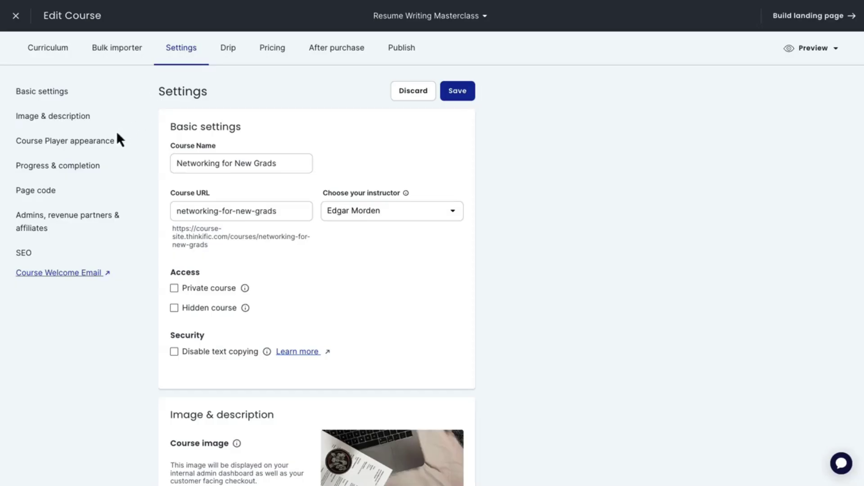
- Enable completion certificates for the networking course with the Classic - Simple certificate, and open that certificate for editing
left_click(92, 169)
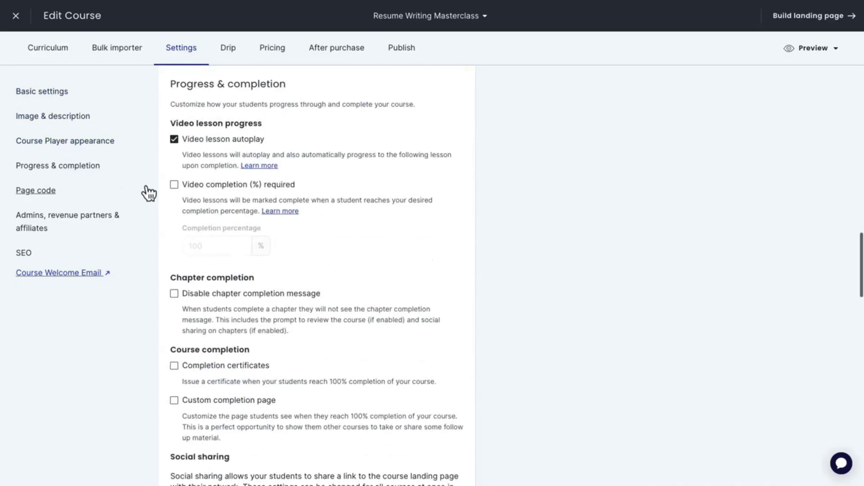
scroll(188, 233, "down", 3)
left_click(174, 251)
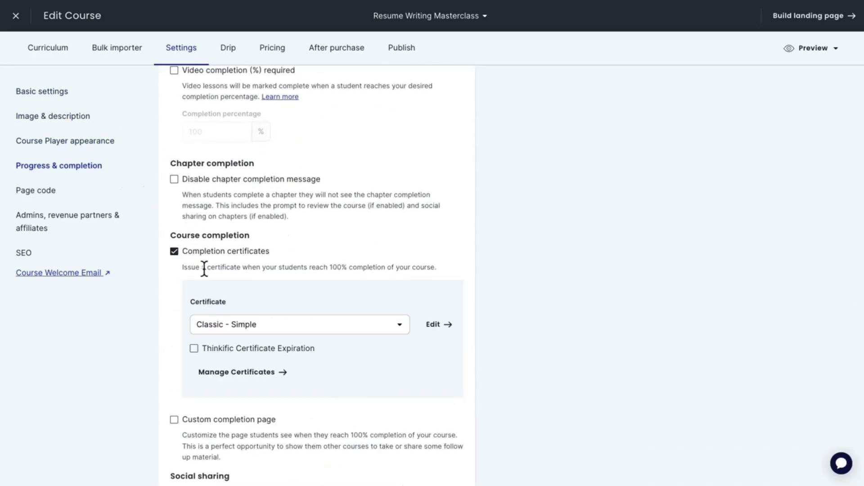
left_click(430, 326)
scroll(472, 224, "down", 1)
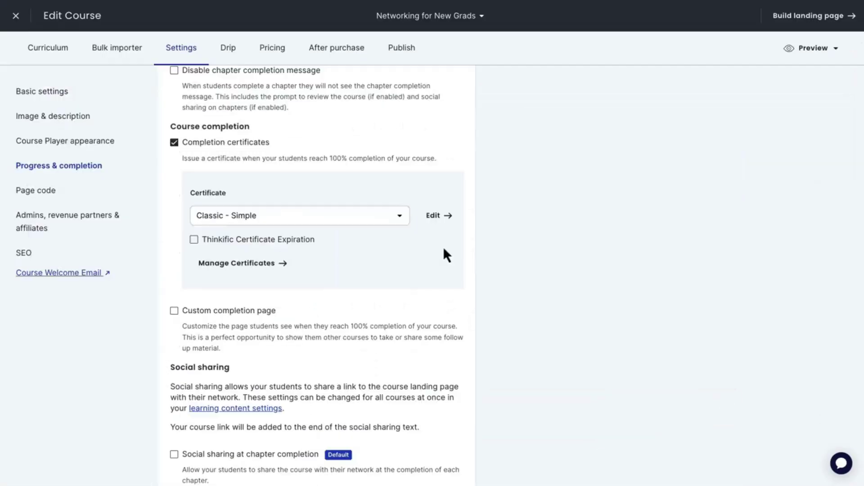
- Set the drip schedule to begin releasing content on the specific date Jun 17, 2024 at 08:00 AM, and save it
left_click(234, 51)
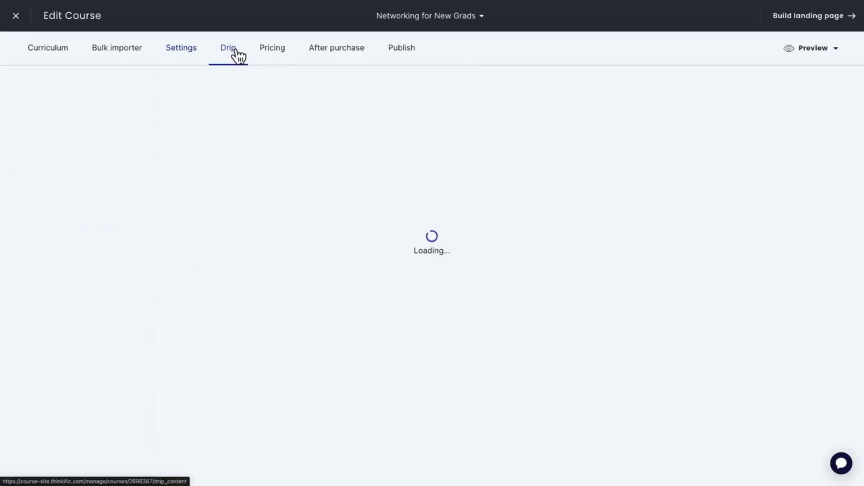
left_click(303, 279)
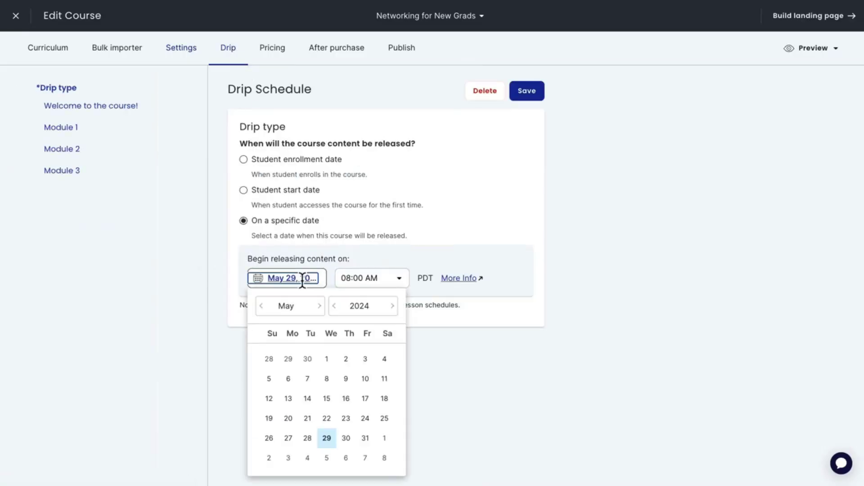
left_click(319, 306)
left_click(290, 418)
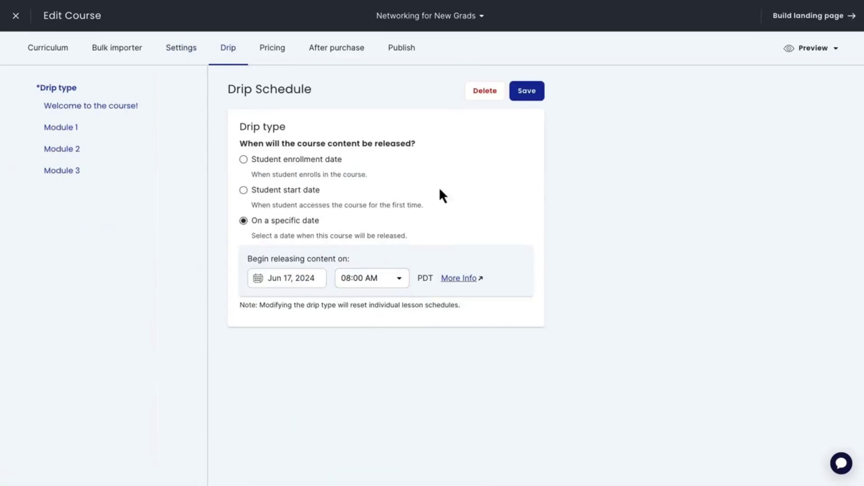
left_click(536, 92)
- Set the course's primary pricing to a one-time payment of $197 with the enrollment duration left blank, and save it
left_click(285, 58)
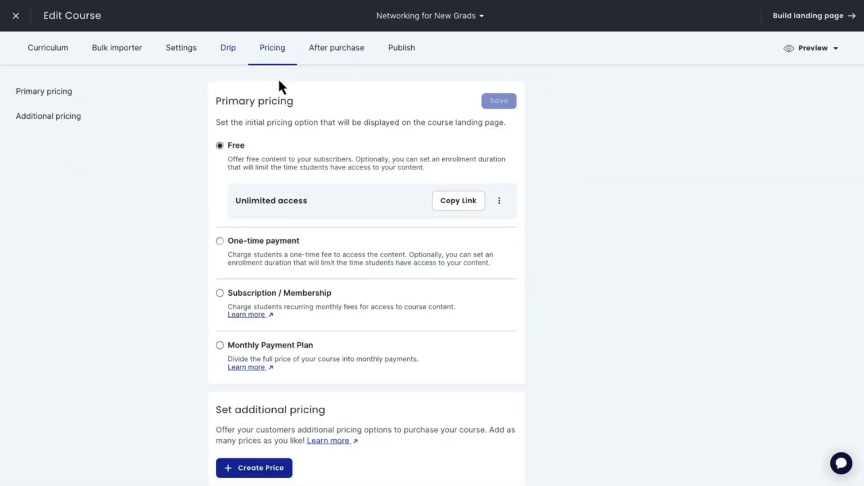
left_click(253, 242)
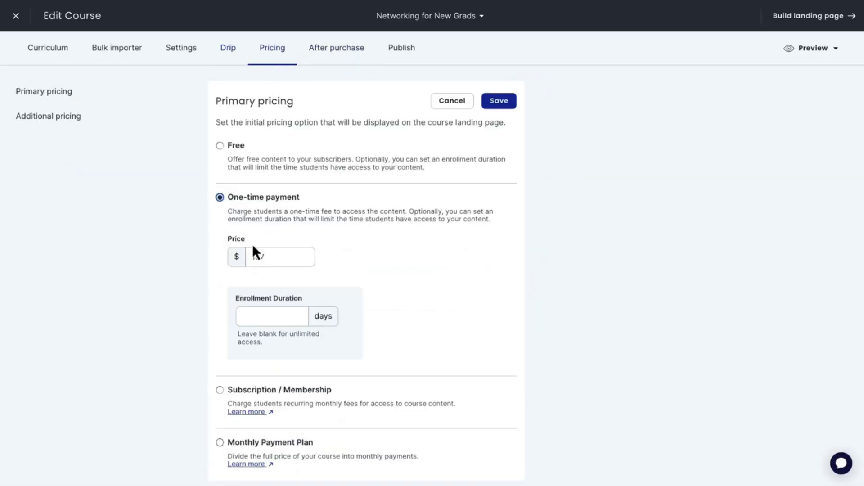
left_click(276, 315)
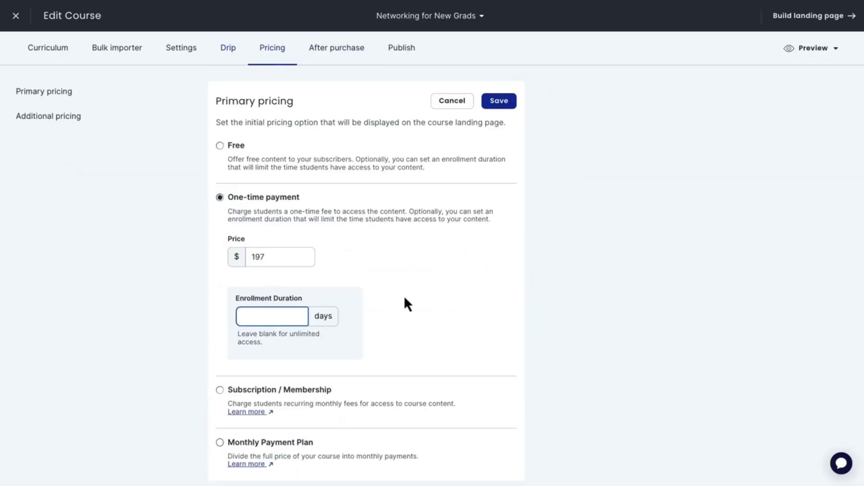
left_click(497, 102)
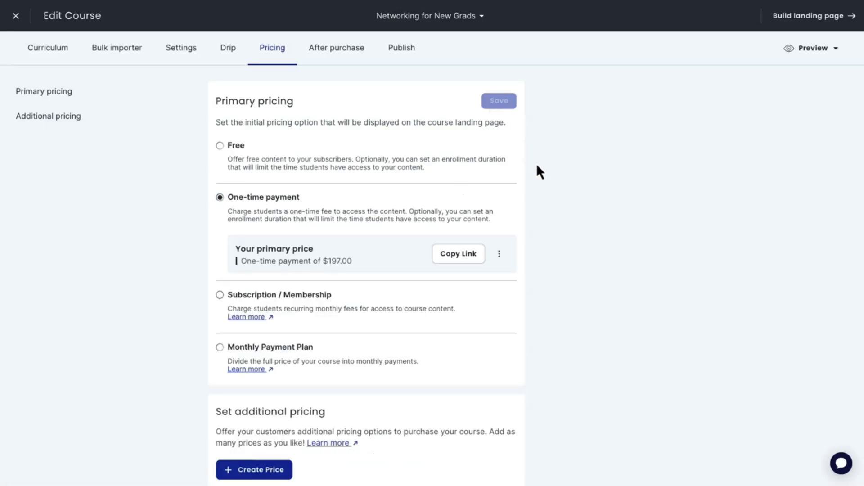
- Set the Networking for New Grads course's publish status to Published and save it
left_click(405, 65)
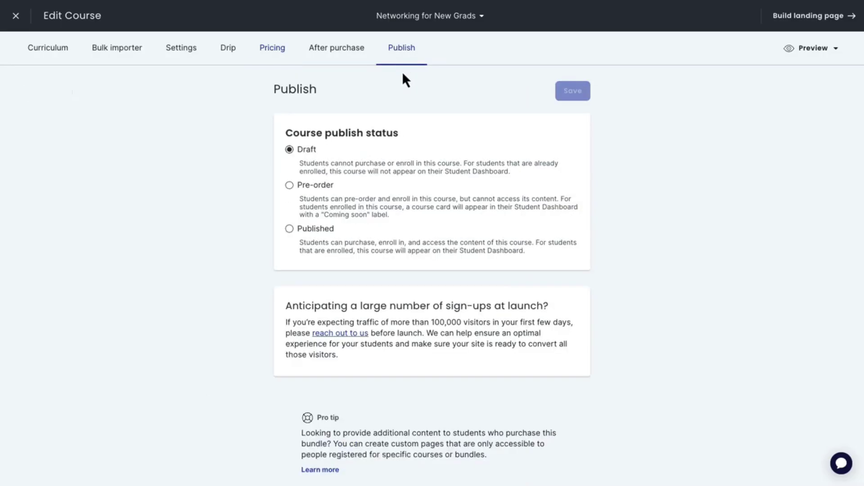
left_click(314, 231)
left_click(558, 94)
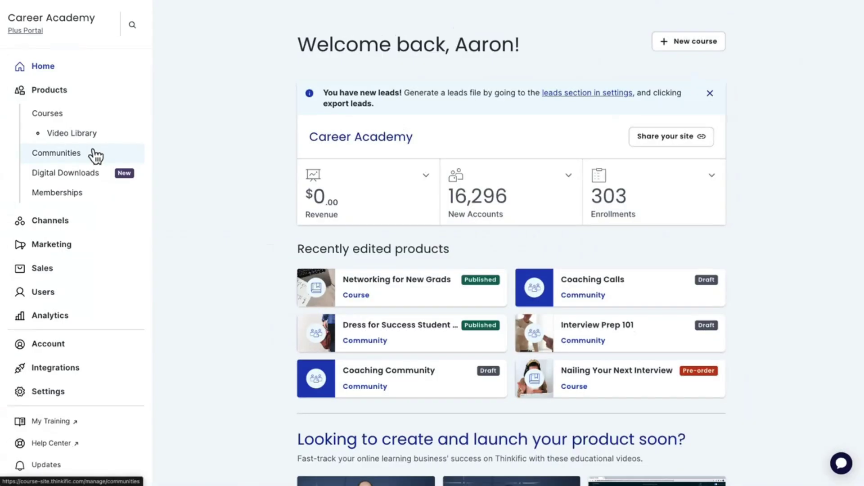
- Create a community named Career Academy Community whose access is based on site, course or group settings
left_click(93, 154)
left_click(760, 62)
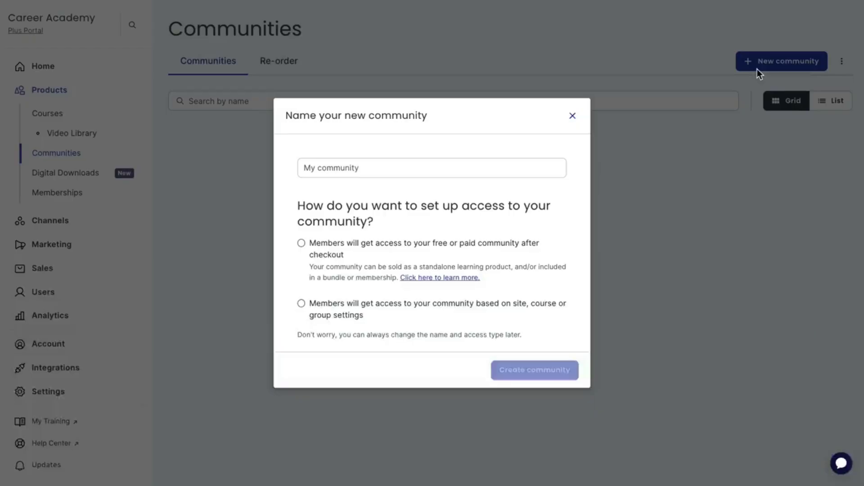
left_click(565, 175)
type("Career Academy Community")
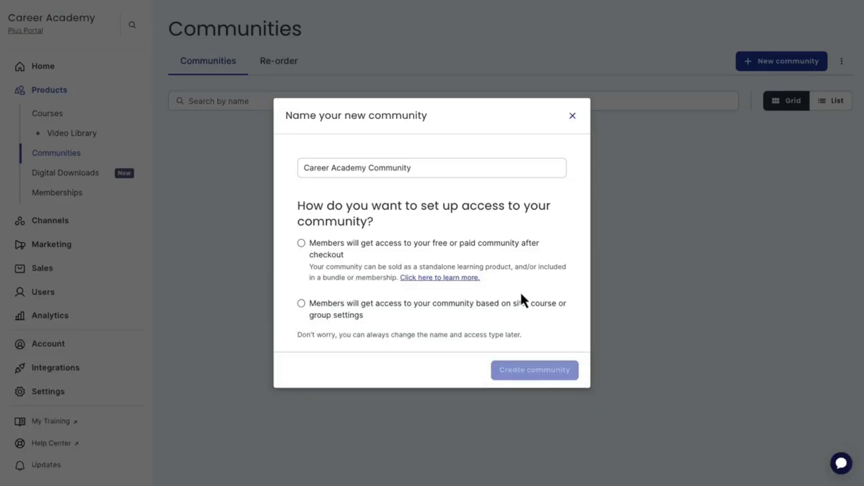
left_click(521, 304)
left_click(531, 370)
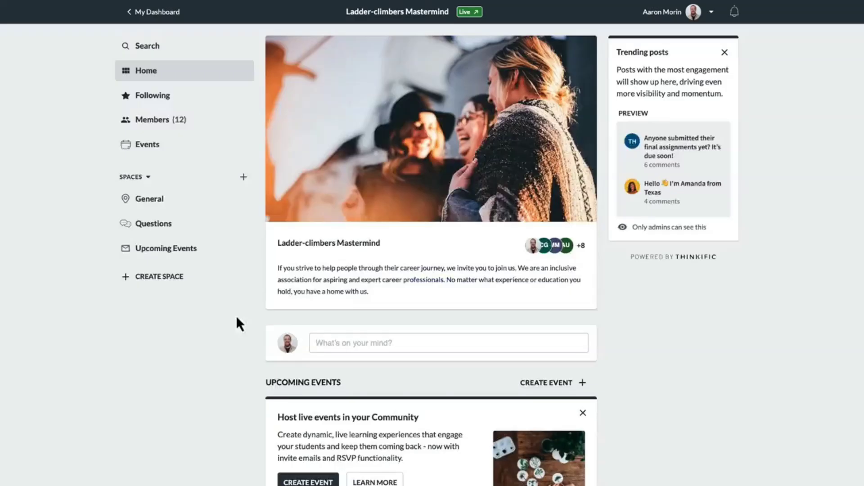
- Browse the Ladder-climbers Mastermind community home, start a new space, and link the Networking for New Grads course to it
scroll(237, 318, "down", 20)
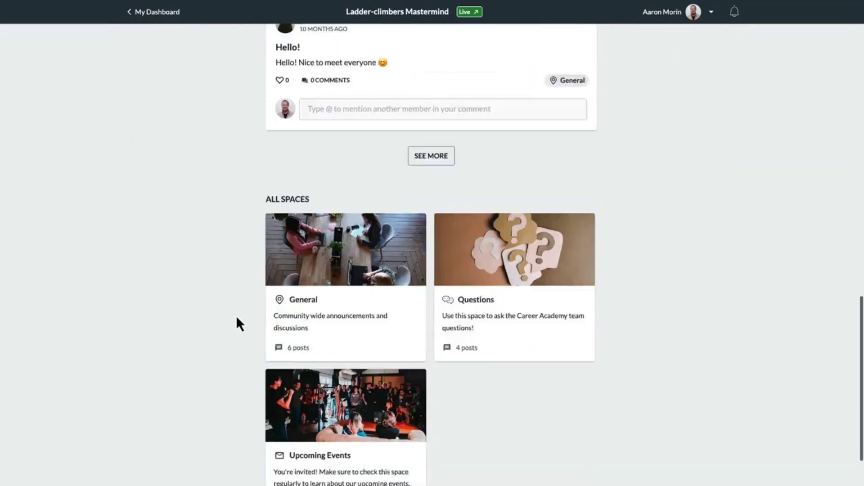
scroll(237, 318, "up", 20)
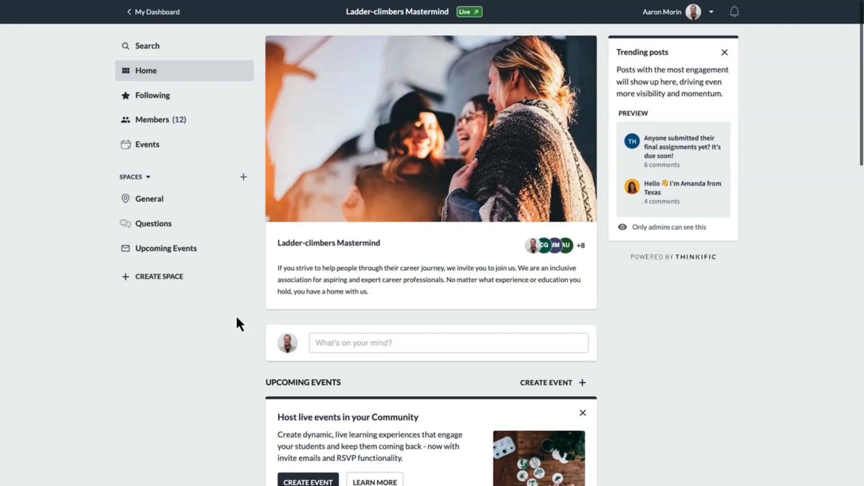
left_click(178, 277)
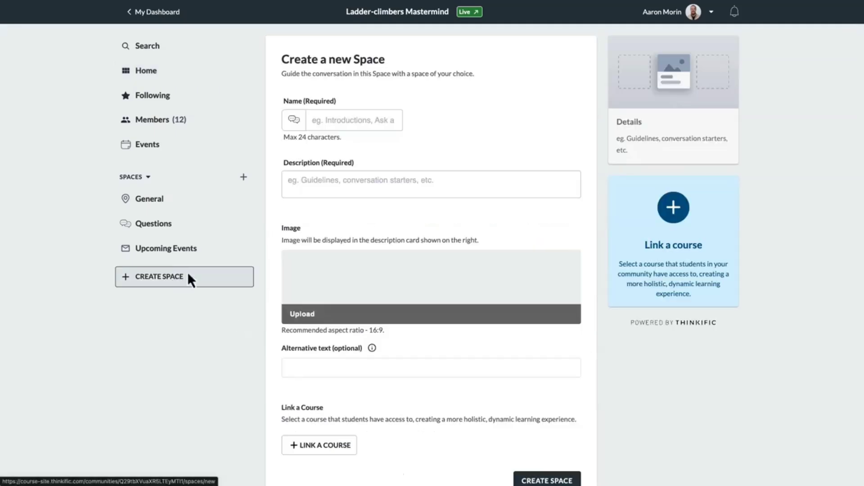
left_click(722, 226)
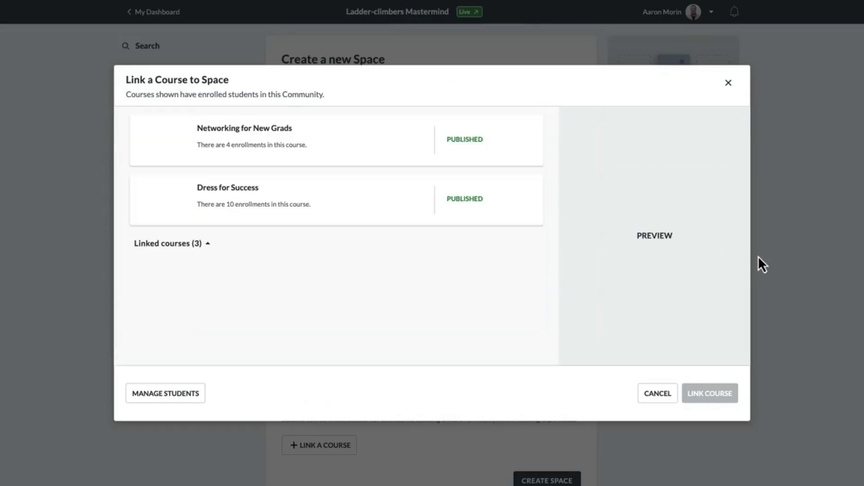
left_click(716, 393)
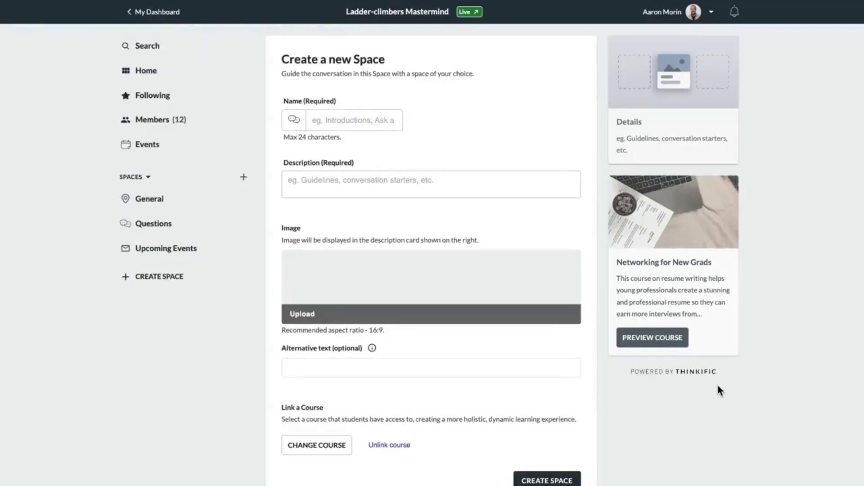
- Create the online community event Weekly Office Hours for Jun 10, 2024, 2:30 PM to 3:00 PM Pacific Time, with a banner image
left_click(146, 145)
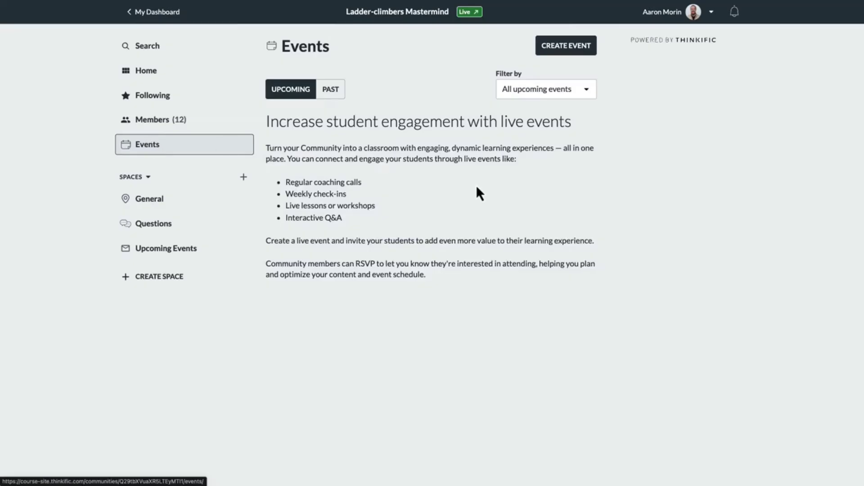
left_click(563, 47)
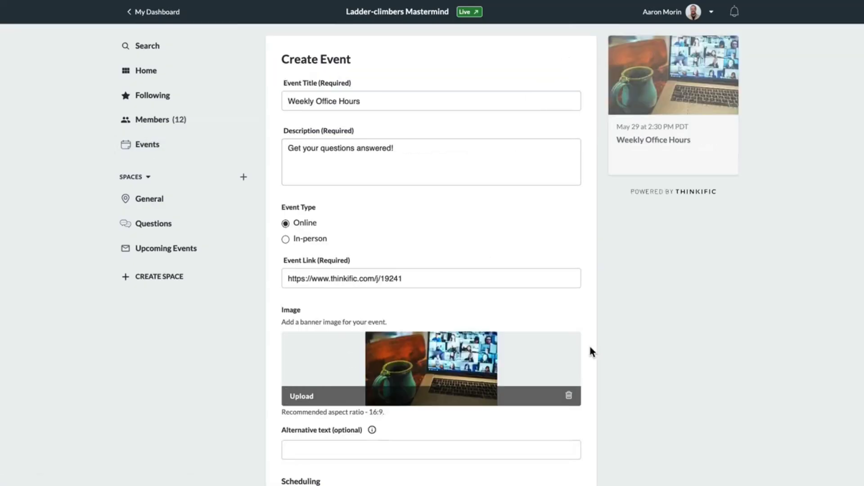
scroll(591, 348, "down", 5)
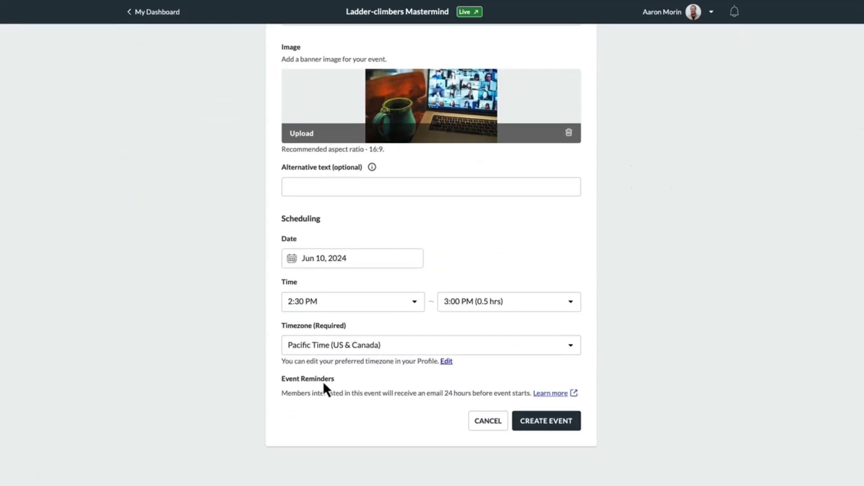
left_click(526, 415)
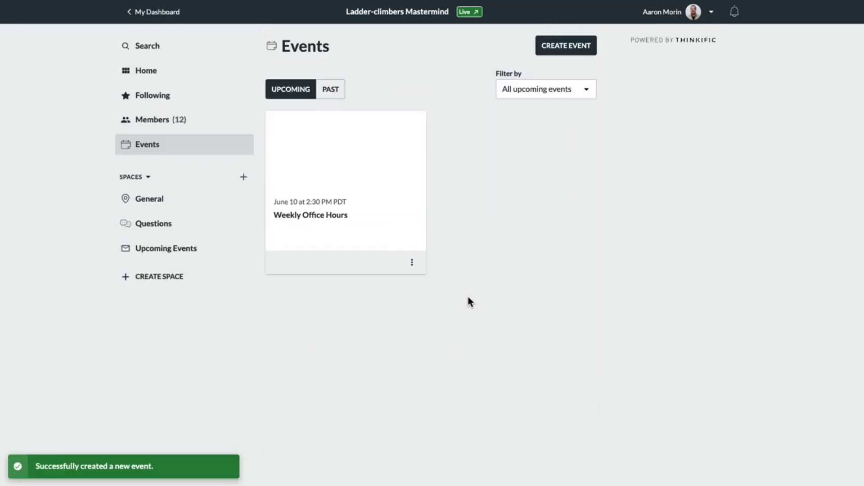
left_click(418, 233)
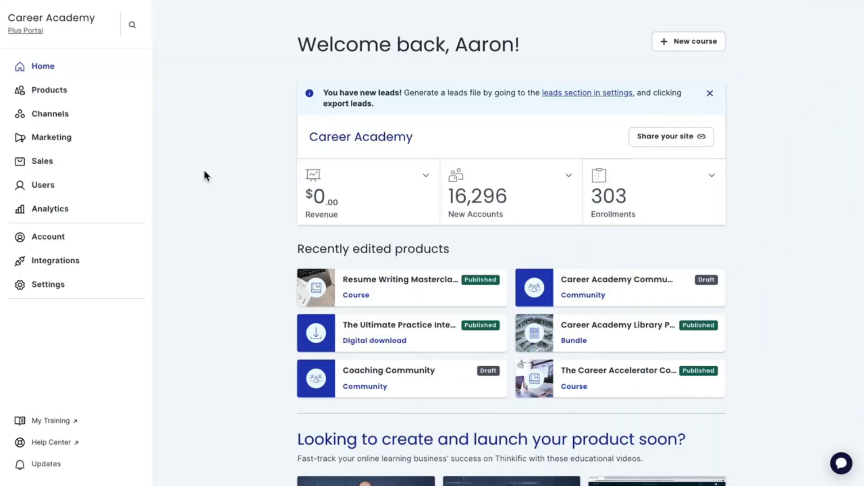
- Create a new membership named Career Academy Membership
left_click(76, 93)
left_click(81, 194)
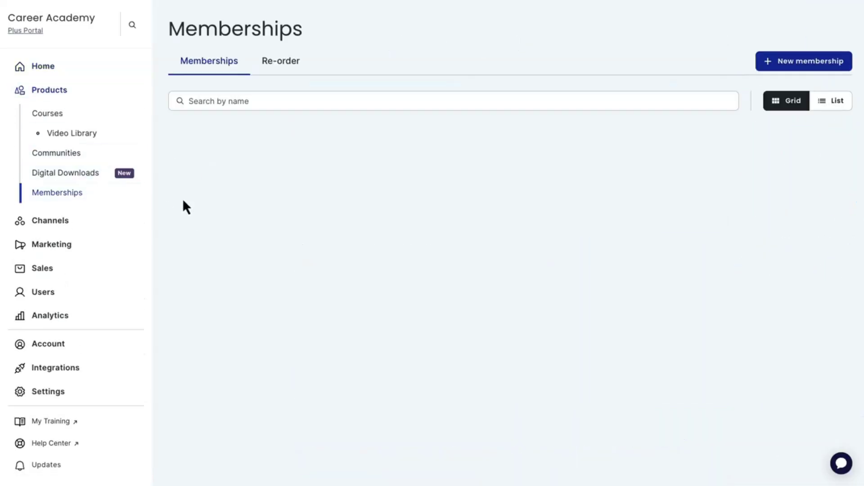
left_click(810, 66)
type("Career Academy Membership")
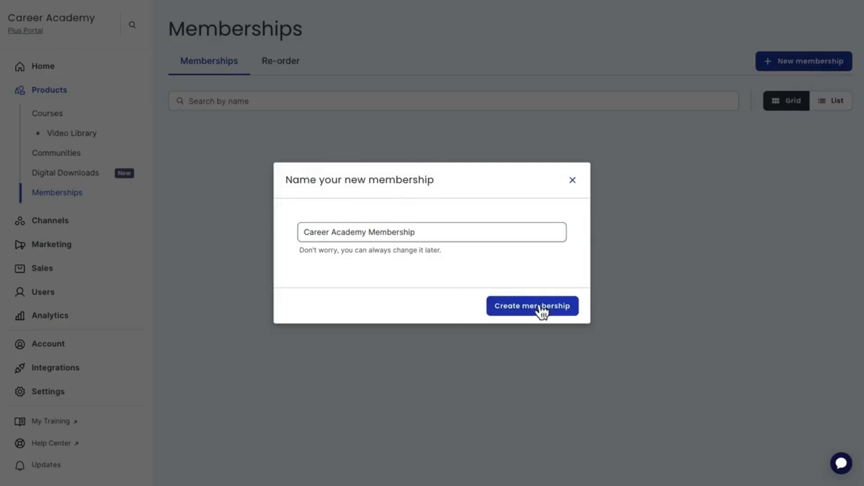
left_click(540, 307)
- Add Career Academy Community, Career Wayfinder, Resume Writing Masterclass and Dress for Success to the membership's products
left_click(551, 94)
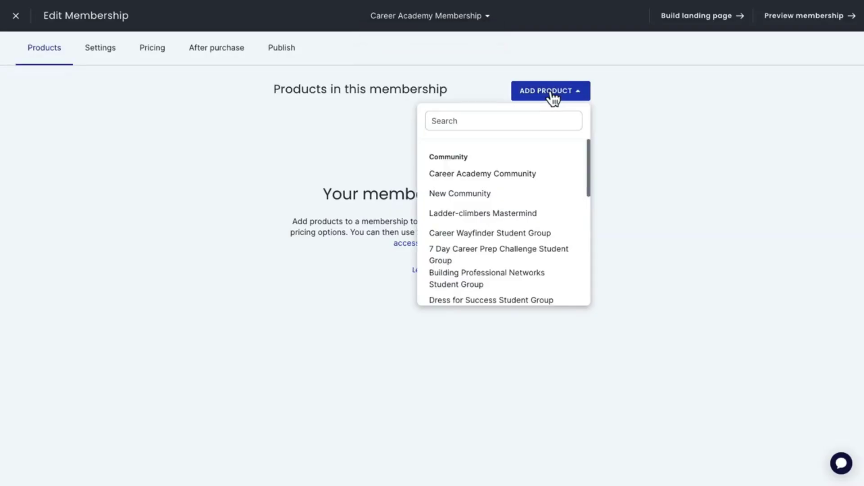
left_click(531, 177)
left_click(585, 100)
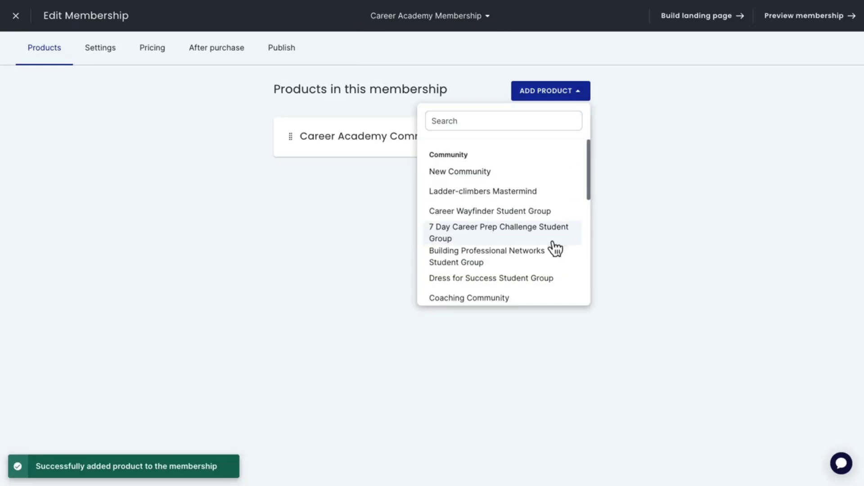
scroll(554, 247, "down", 5)
left_click(552, 225)
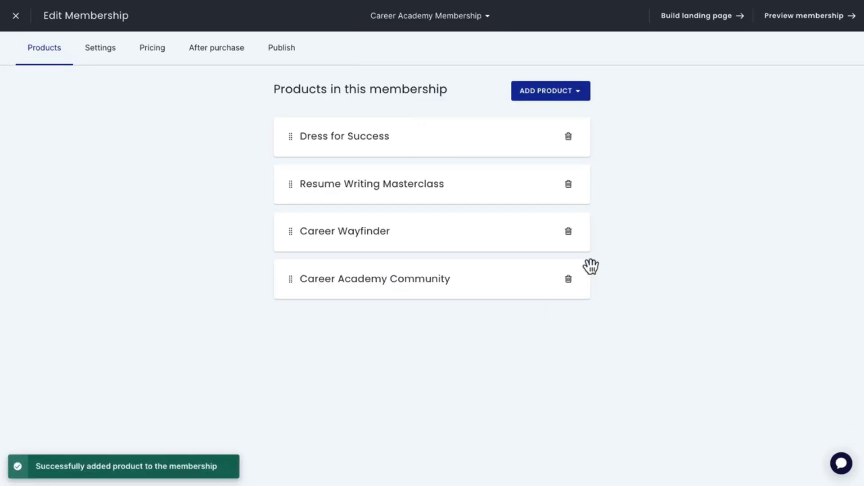
- Set the membership's primary pricing to a subscription of $39 paid every 1 month
left_click(163, 53)
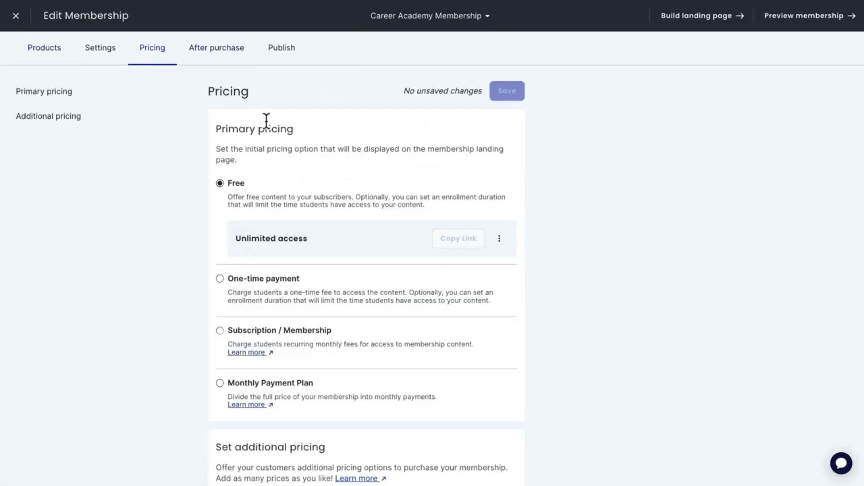
left_click(274, 331)
scroll(274, 331, "down", 3)
left_click(265, 254)
type("39")
left_click(358, 254)
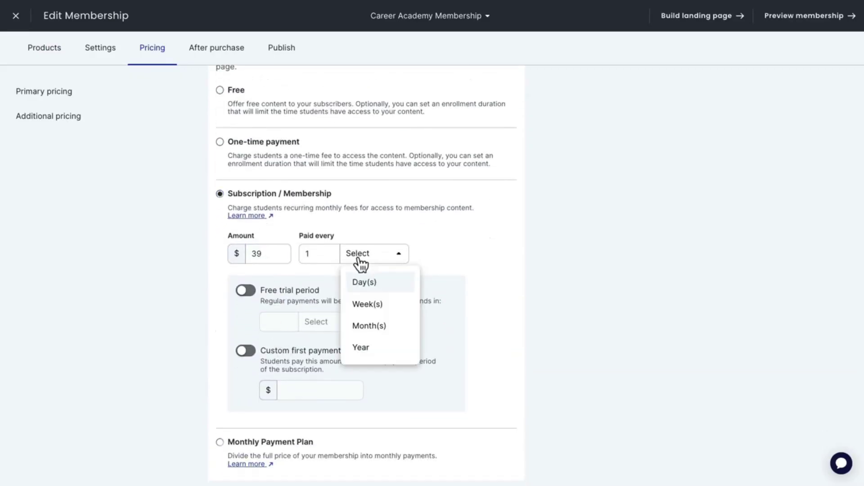
left_click(367, 326)
- Try a free trial period with a length of 7 on the membership's subscription price
left_click(247, 291)
left_click(270, 315)
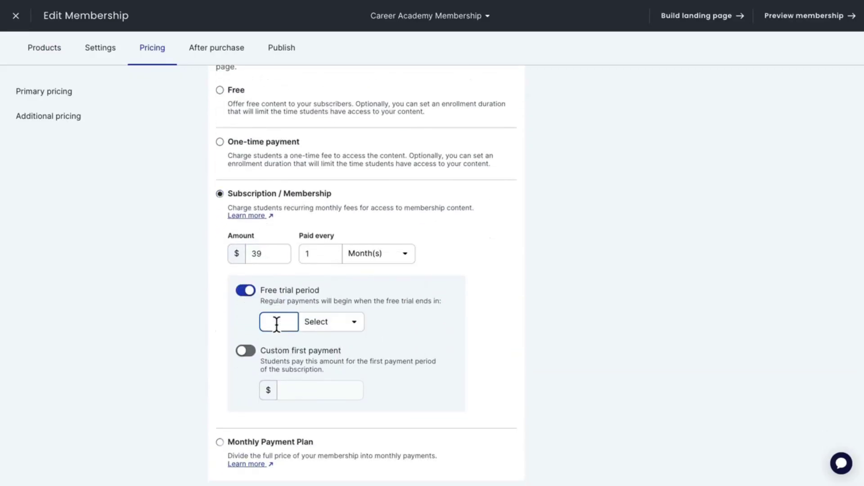
type("7")
left_click(306, 326)
left_click(323, 351)
- Try a custom first payment of $297 on the subscription price in place of the free trial
left_click(247, 351)
left_click(299, 390)
type("297")
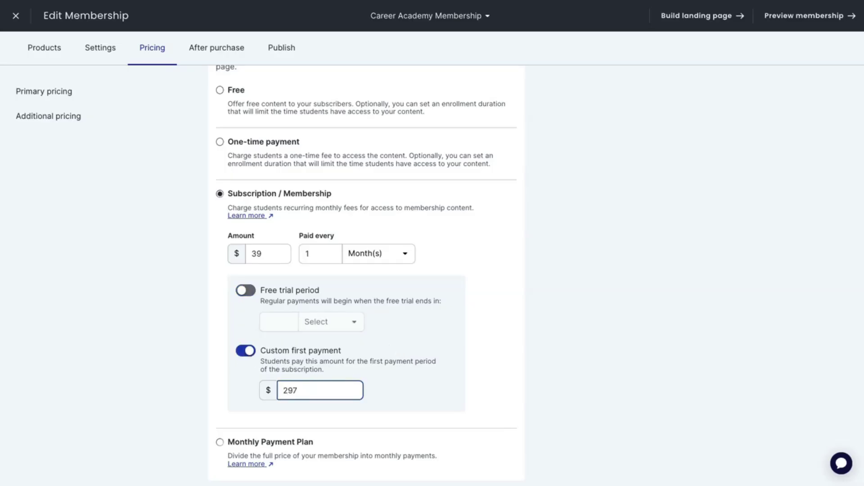
left_click(371, 390)
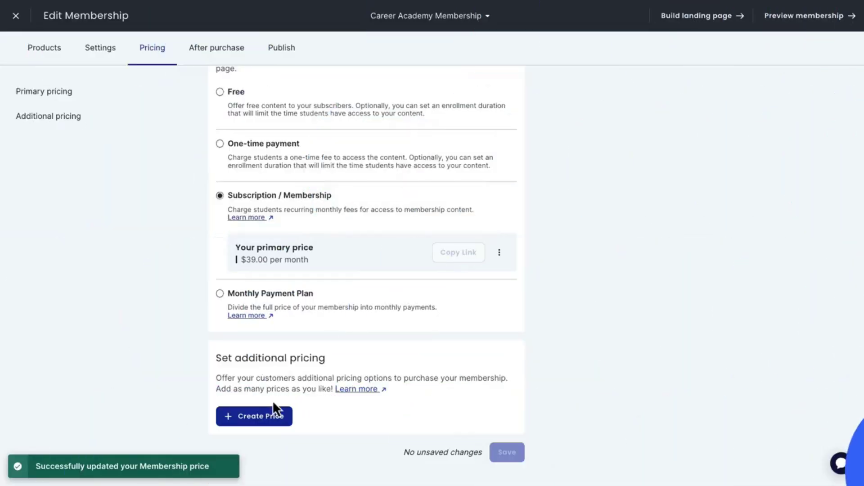
- Create an additional subscription price labelled Annual Option at $399 paid every 1 year, without a free trial or custom first payment
left_click(272, 414)
left_click(359, 235)
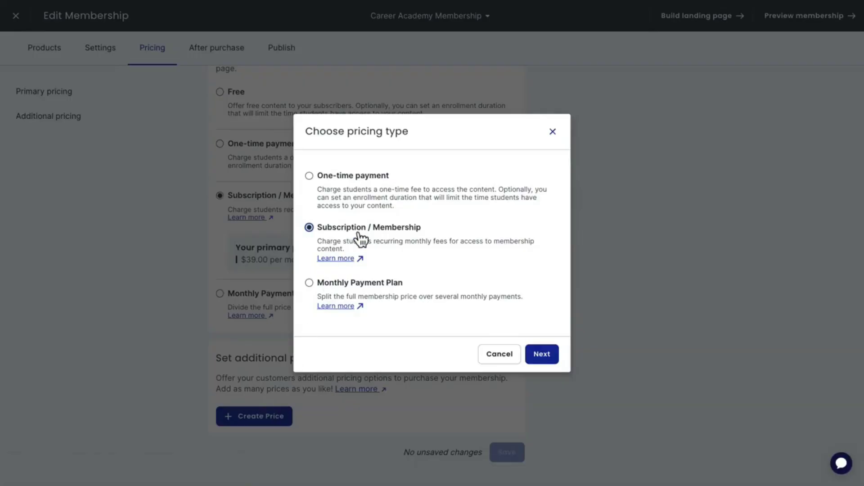
left_click(542, 354)
type("Annual Option")
key("Tab")
type("399")
left_click(434, 218)
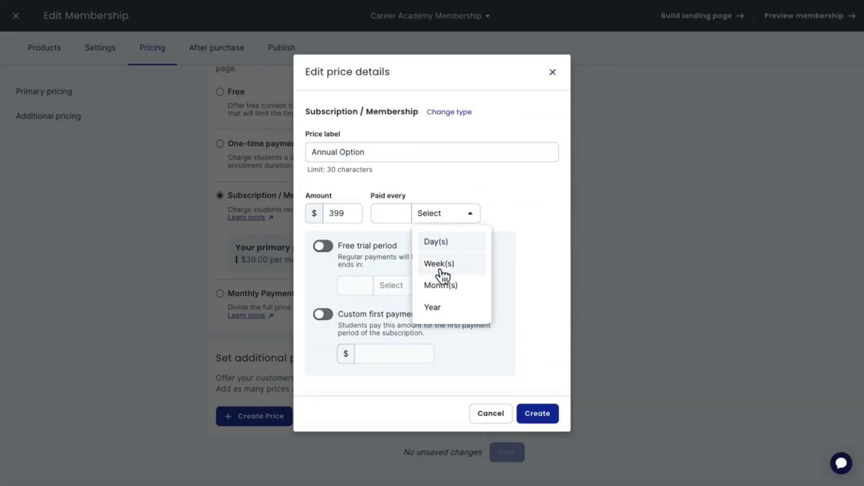
left_click(433, 307)
left_click(390, 213)
type("1")
left_click(356, 242)
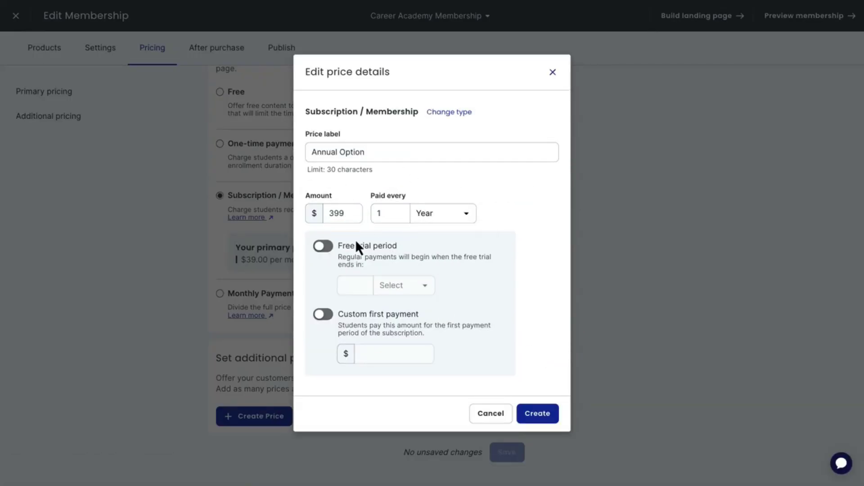
left_click(529, 413)
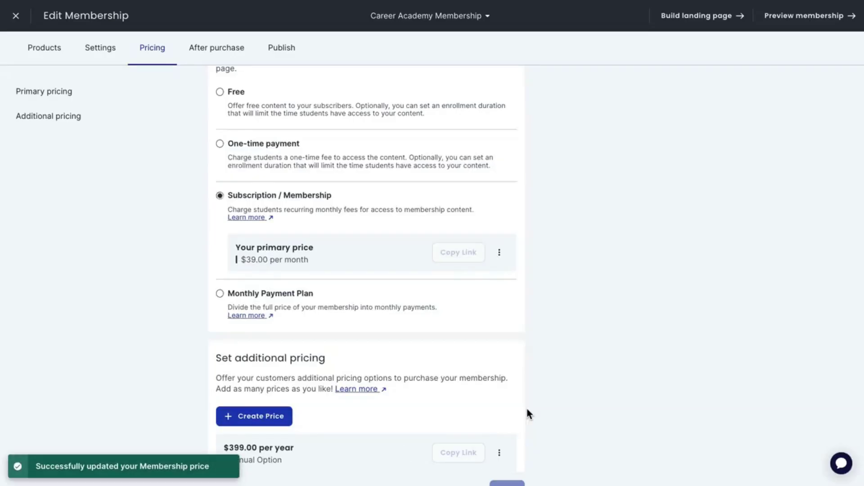
- Publish the Career Academy Membership
left_click(288, 49)
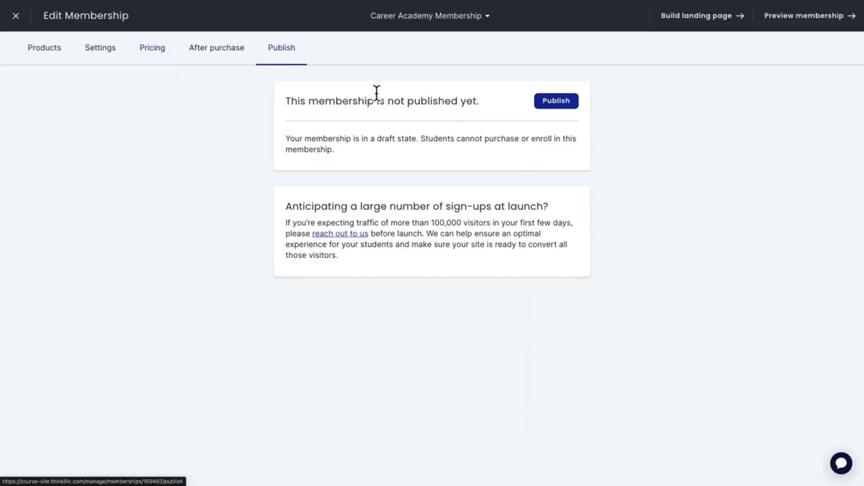
left_click(552, 109)
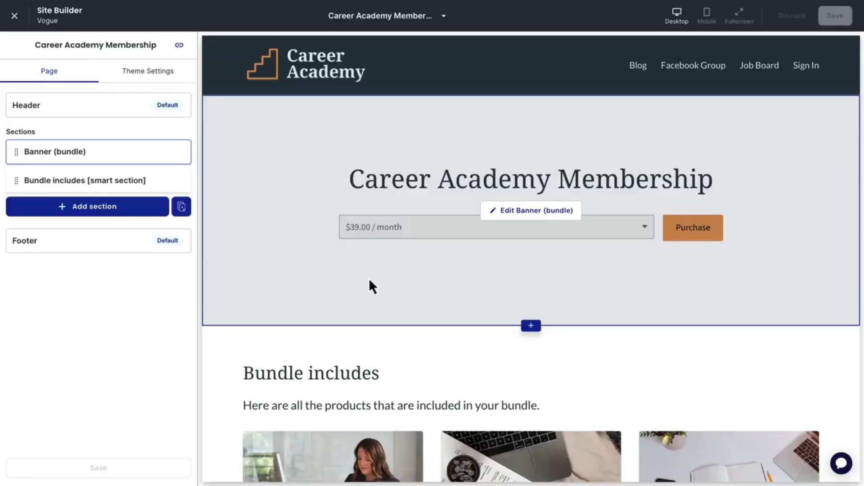
- Turn on product metadata in the Bundle includes section of the membership's landing page
scroll(369, 278, "down", 6)
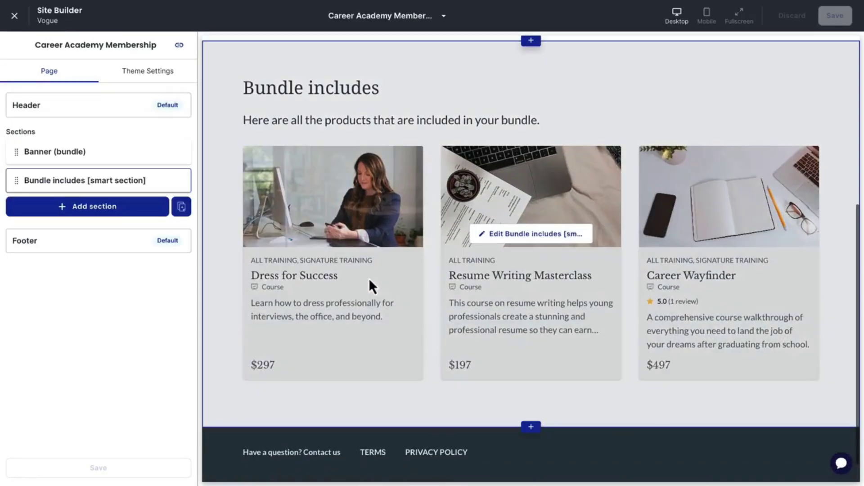
left_click(529, 237)
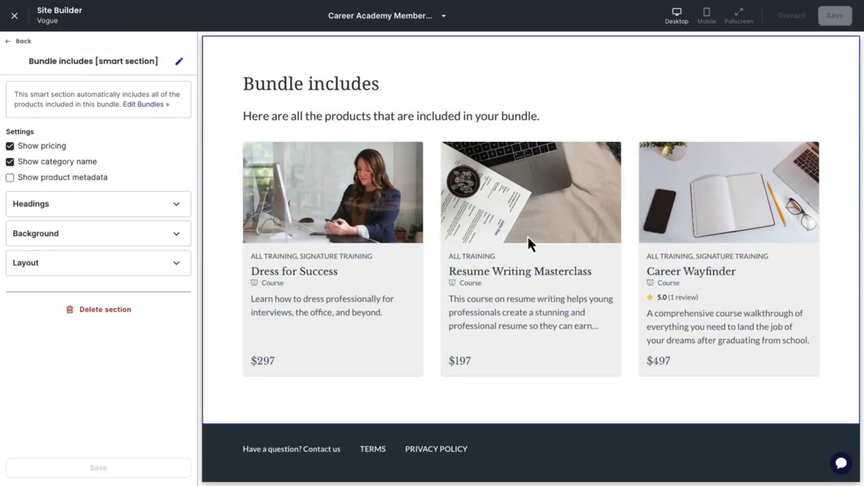
left_click(93, 179)
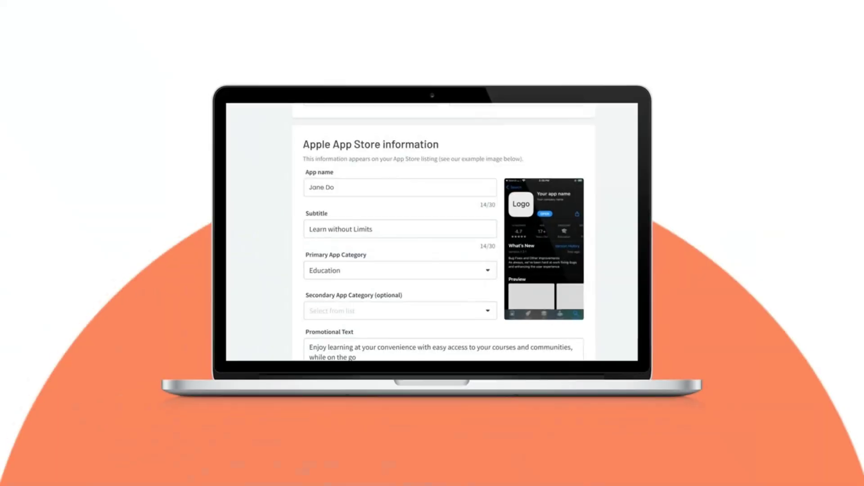
- Complete the app name in the Apple App Store information with the photography business's name
type("e Photography")
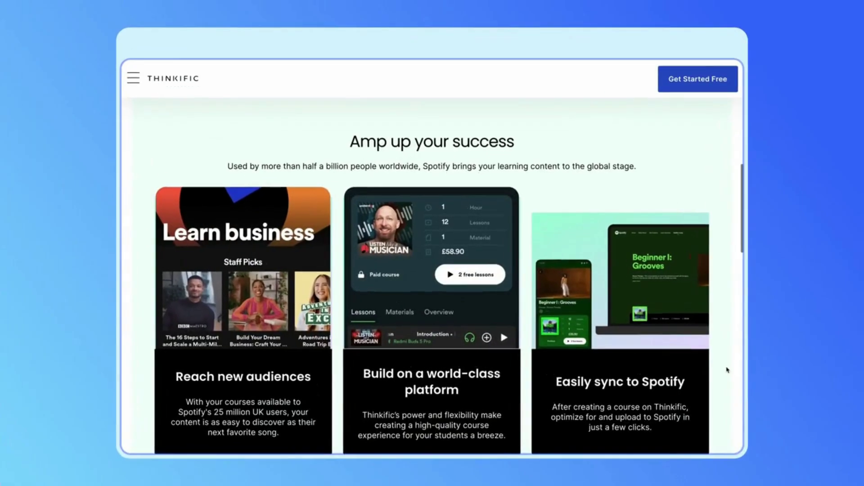
scroll(727, 370, "down", 9)
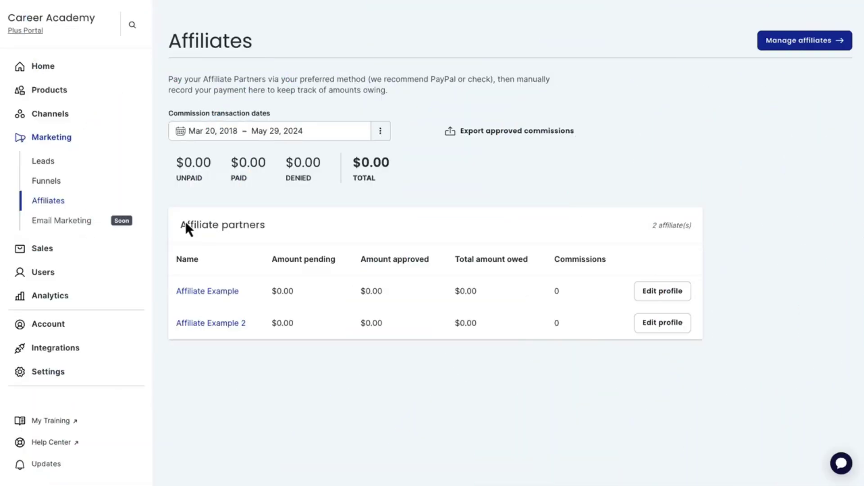
- Open the Affiliate Example partner's profile and look through the Thinkific Payments settings
left_click(646, 302)
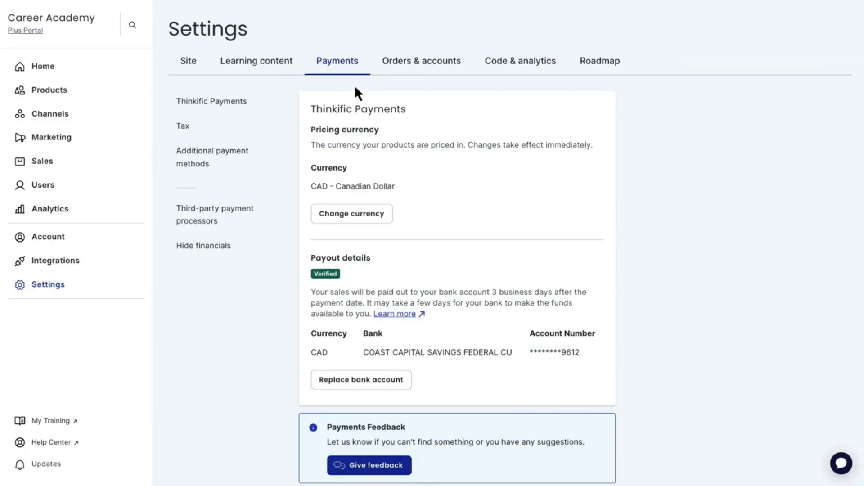
scroll(355, 88, "down", 8)
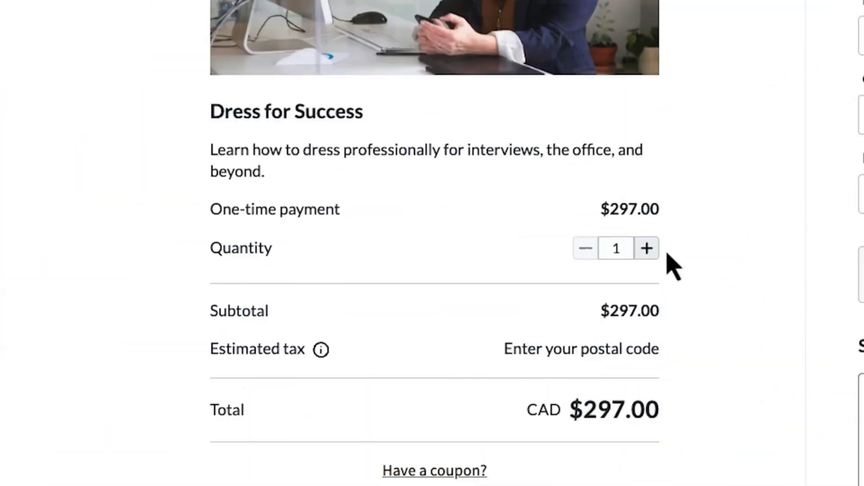
- Increase the quantity of the Dress for Success course at checkout by three
left_click(646, 248)
left_click(647, 248)
left_click(647, 249)
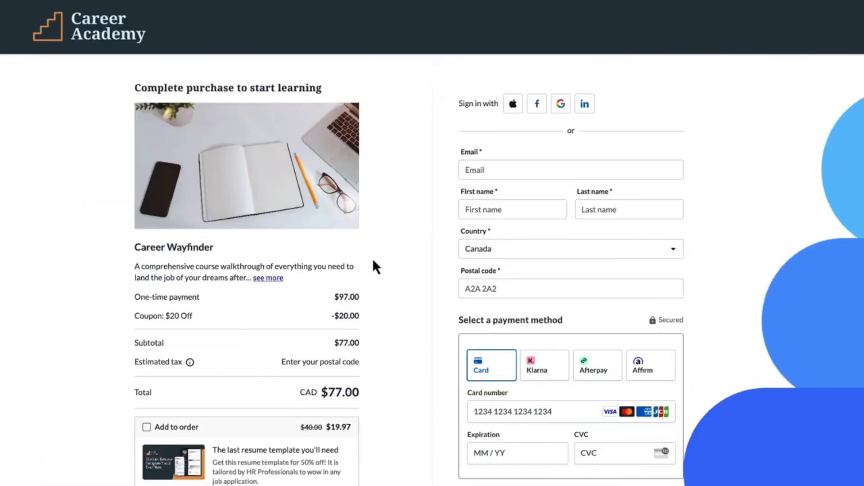
- Mark the $297.00 checkout order as a gift and show its gift details
scroll(374, 266, "down", 5)
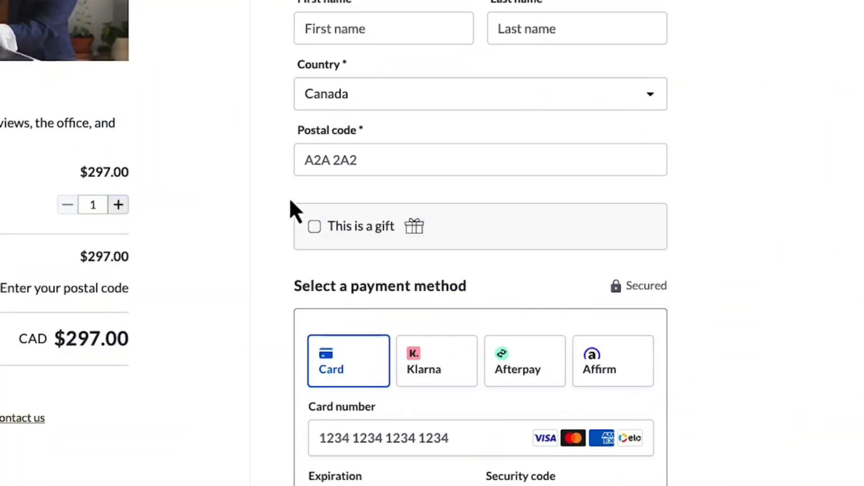
left_click(314, 226)
scroll(274, 260, "down", 3)
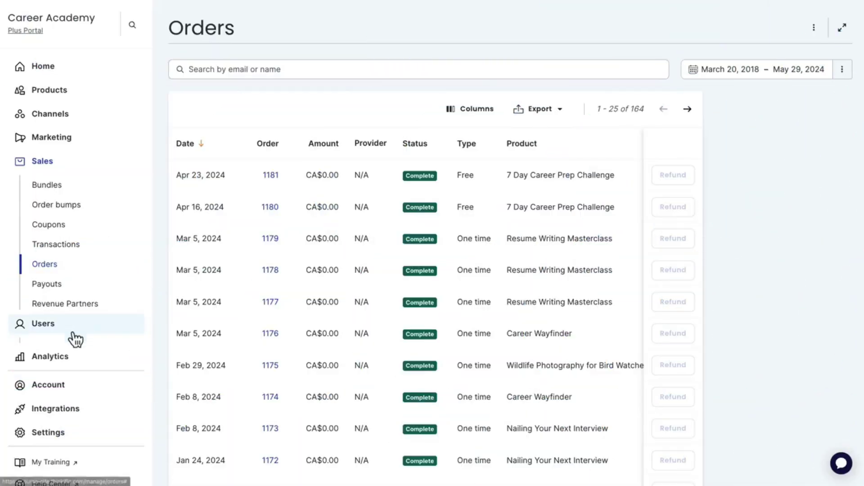
- Look through the user management pages for all users, groups, discussions, assignments, and quizzes and surveys
left_click(74, 326)
left_click(124, 211)
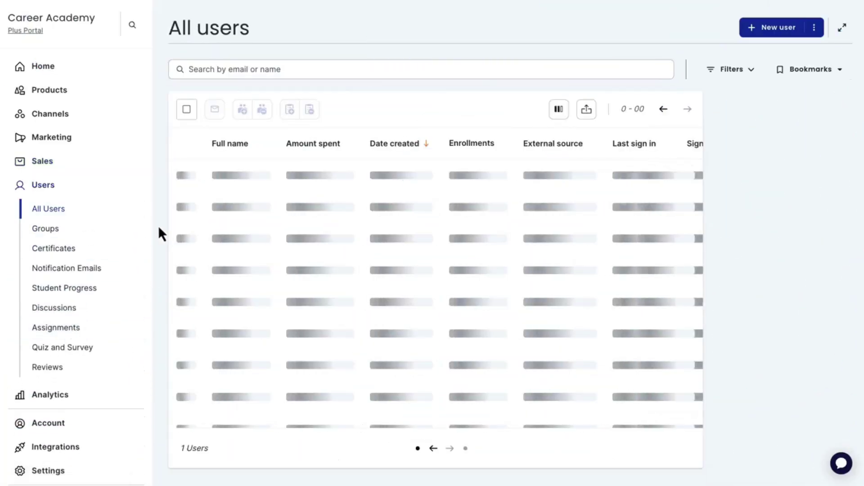
left_click(96, 231)
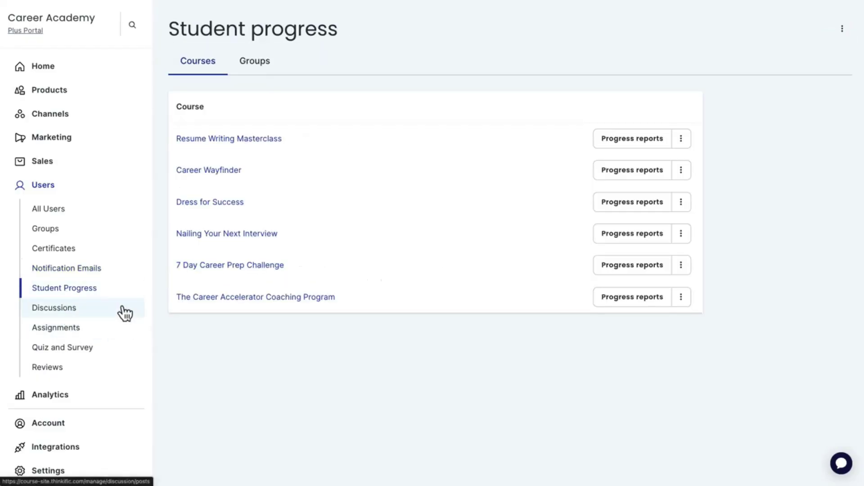
left_click(121, 312)
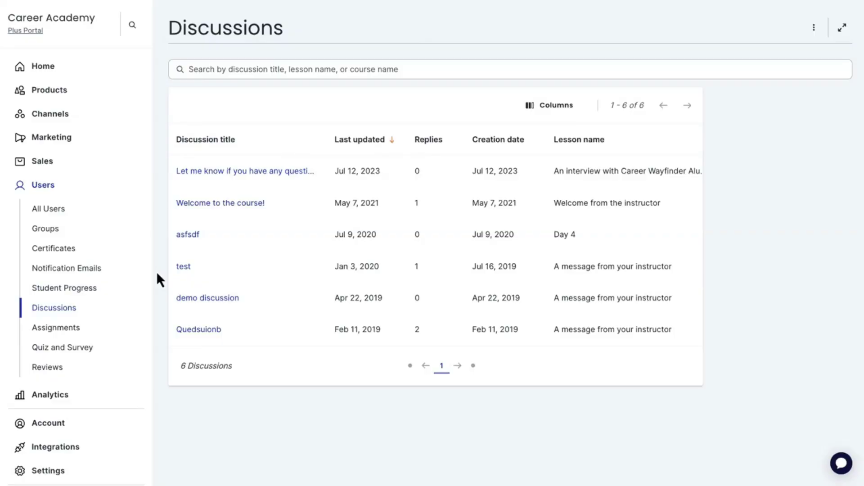
left_click(103, 329)
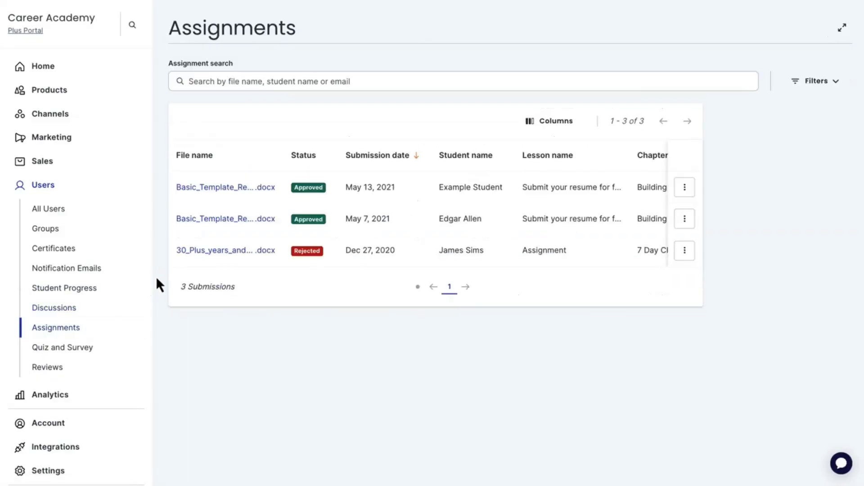
left_click(102, 351)
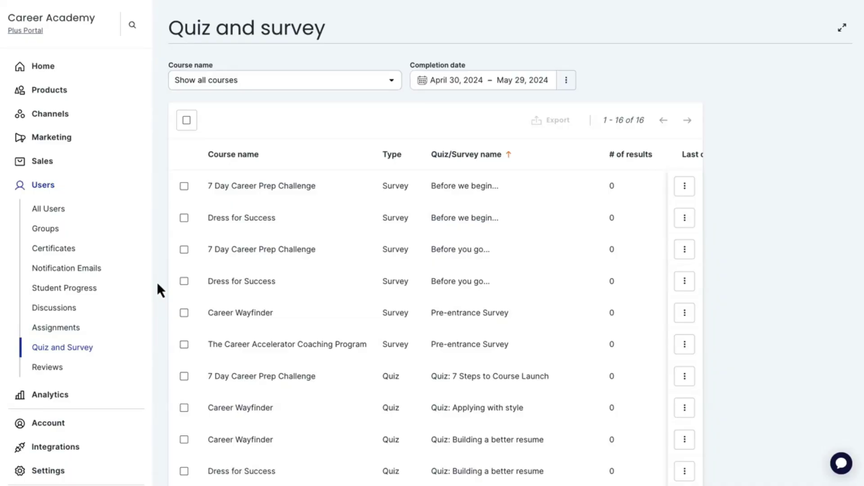
- View the analytics reports for orders, enrollments and marketing
left_click(88, 401)
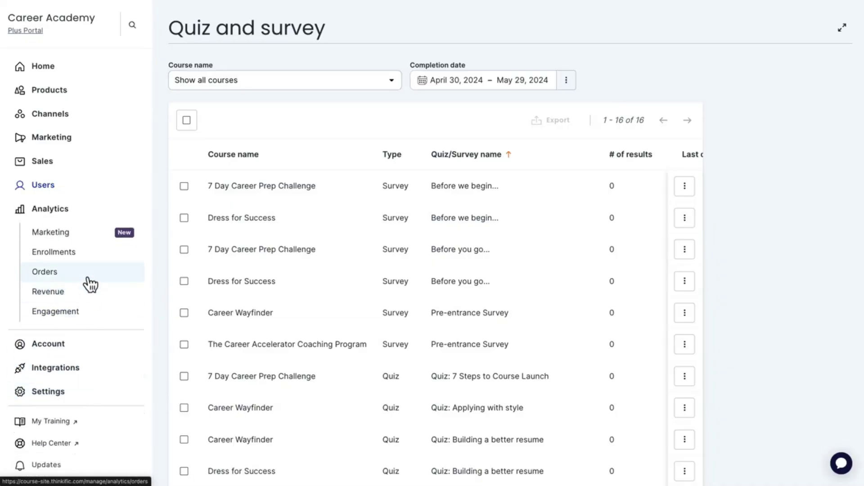
left_click(90, 283)
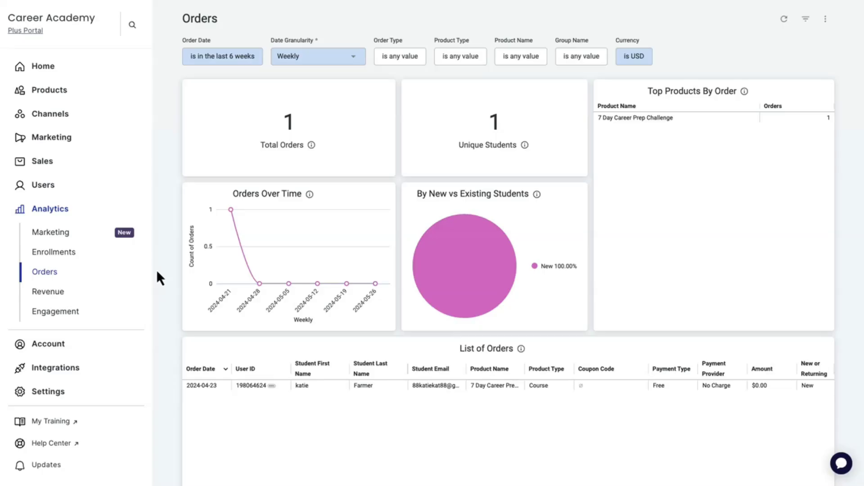
left_click(143, 258)
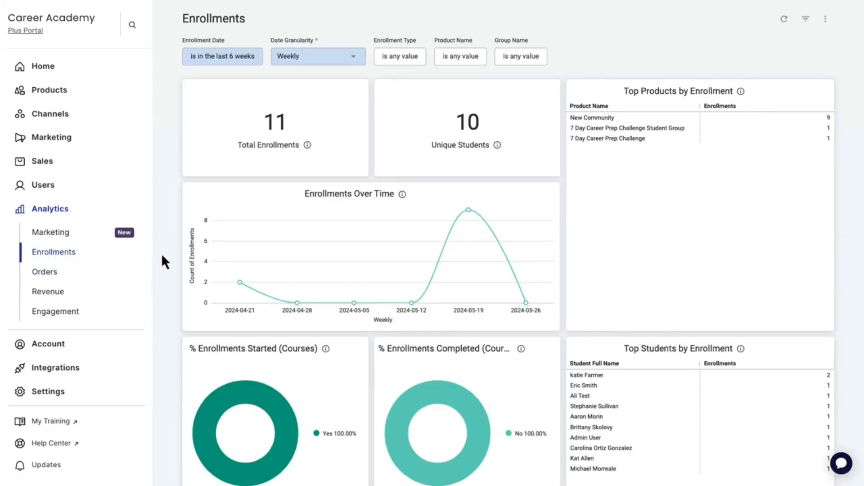
left_click(138, 241)
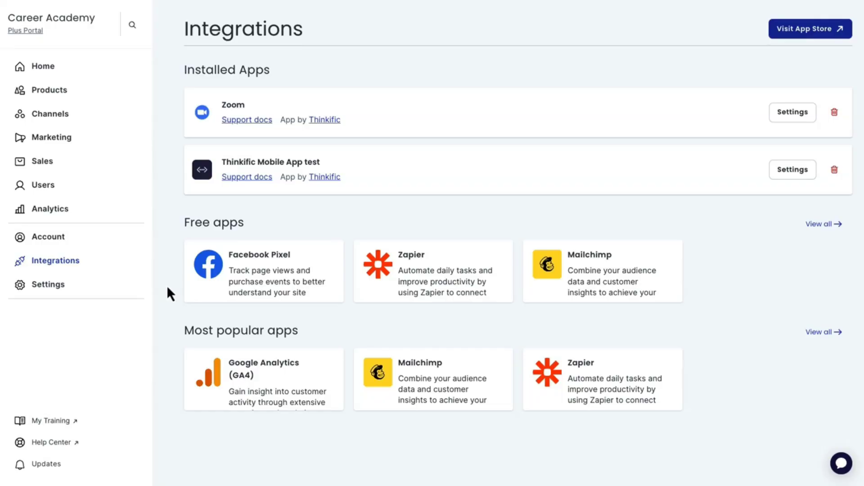
- Visit the Thinkific App Store from the integrations page and browse its featured and most popular apps
left_click(786, 36)
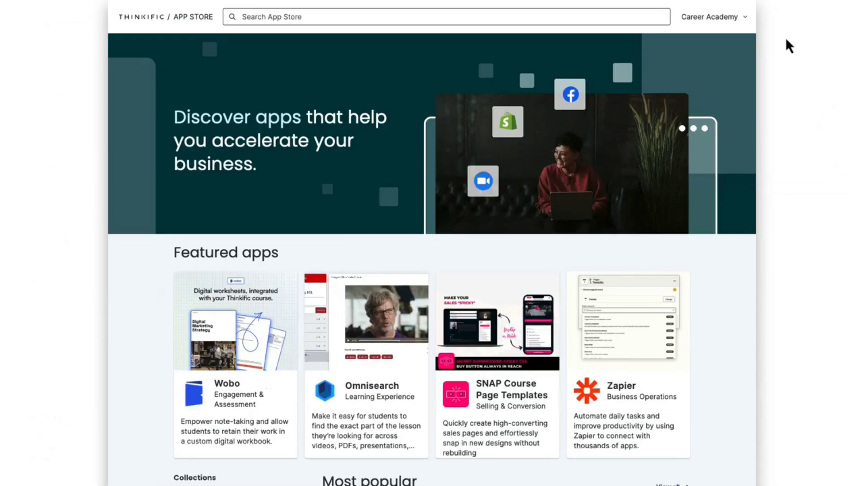
scroll(787, 40, "down", 5)
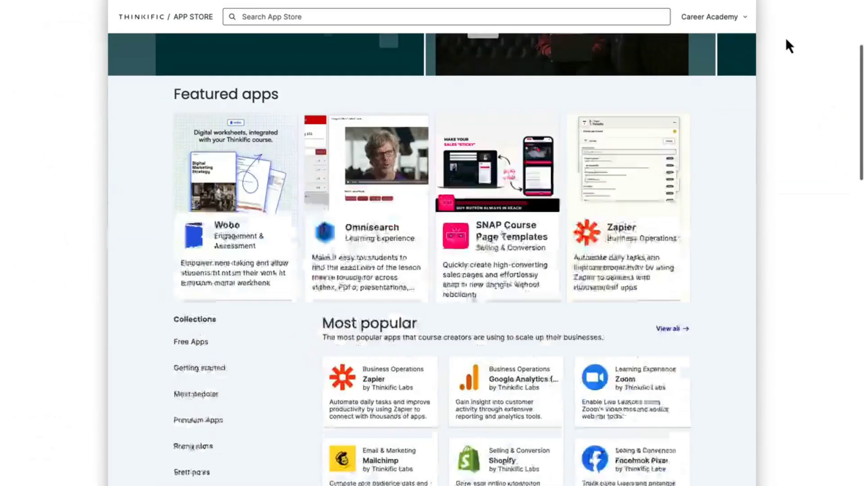